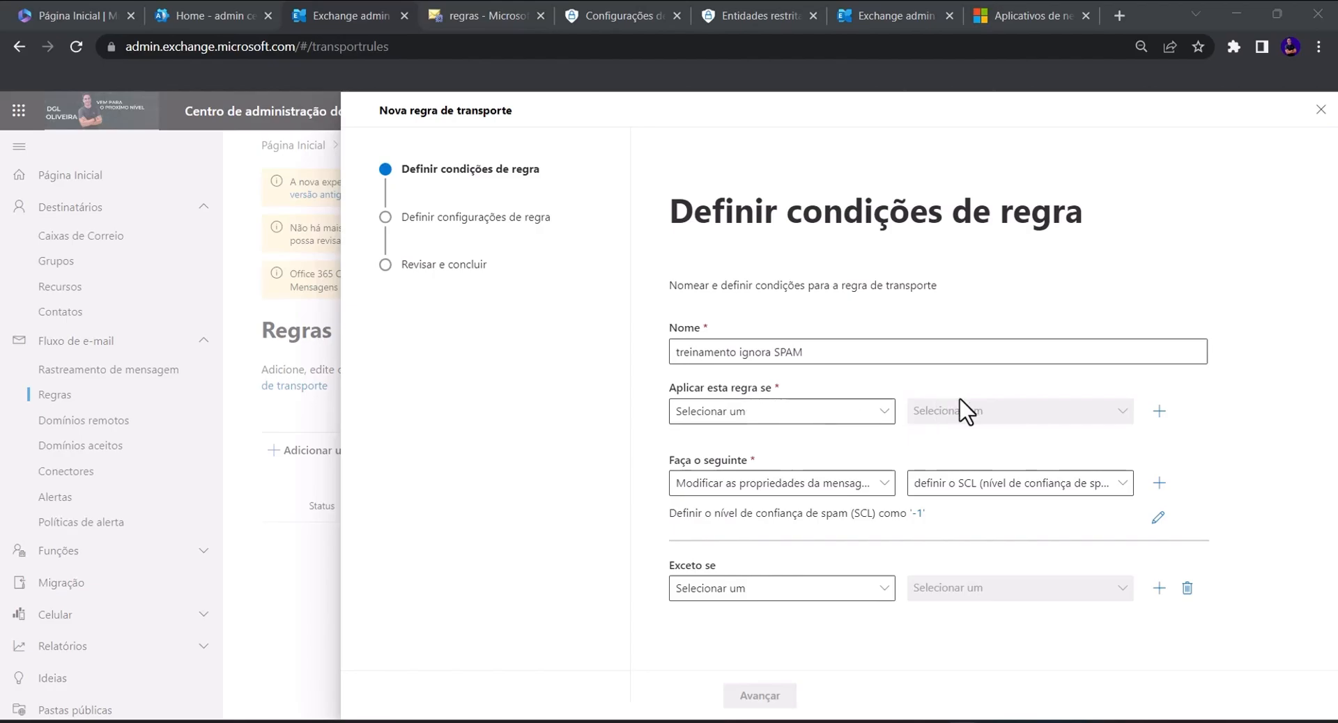
- Set the rule condition to apply when the sender's domain (O remetente, o domínio é) is camaro.live
{"action": "left_click", "coordinate": [884, 412]}
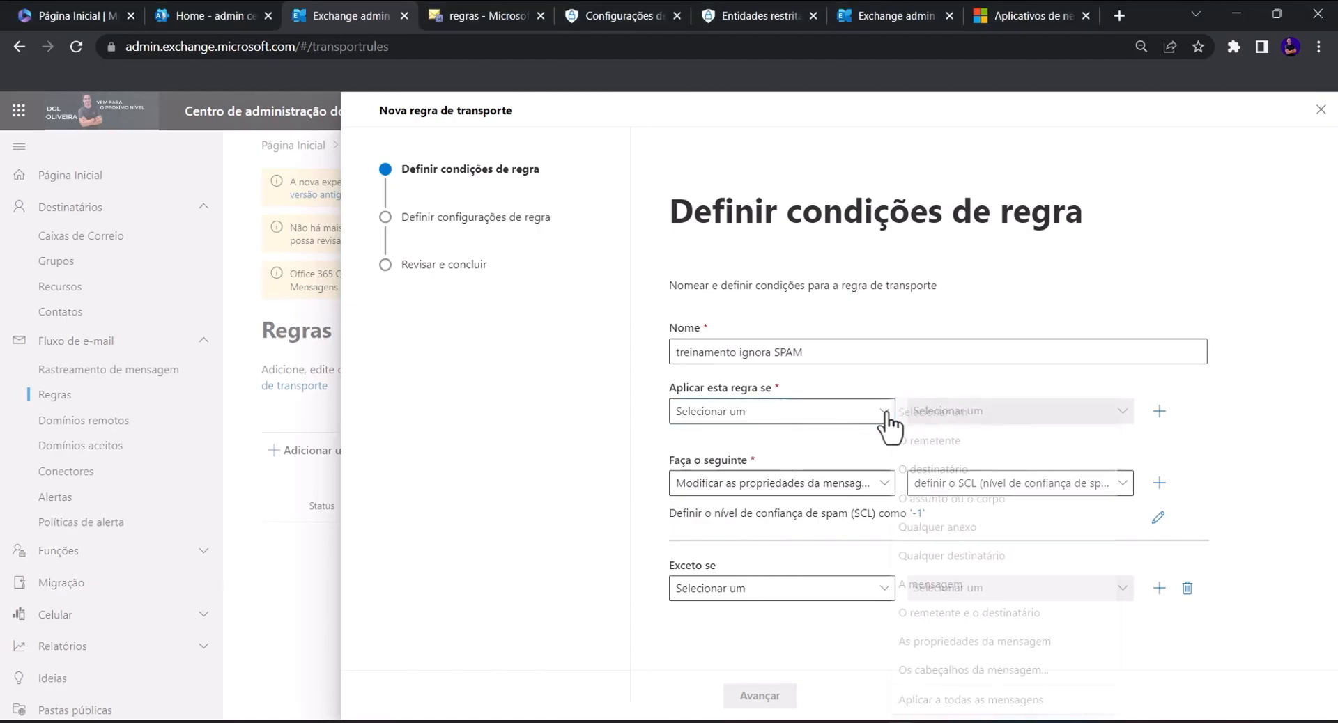
{"action": "left_click", "coordinate": [989, 439]}
{"action": "left_click", "coordinate": [996, 415]}
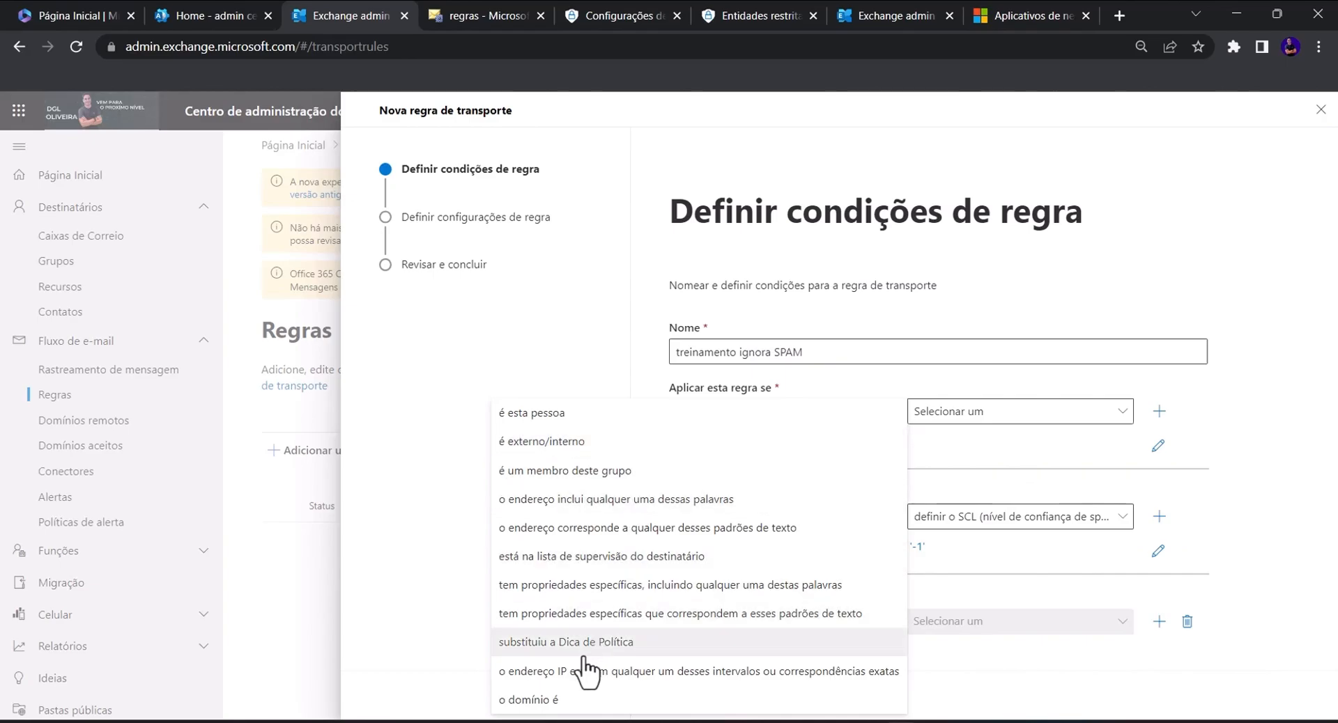
{"action": "left_click", "coordinate": [566, 703]}
{"action": "left_click", "coordinate": [996, 218]}
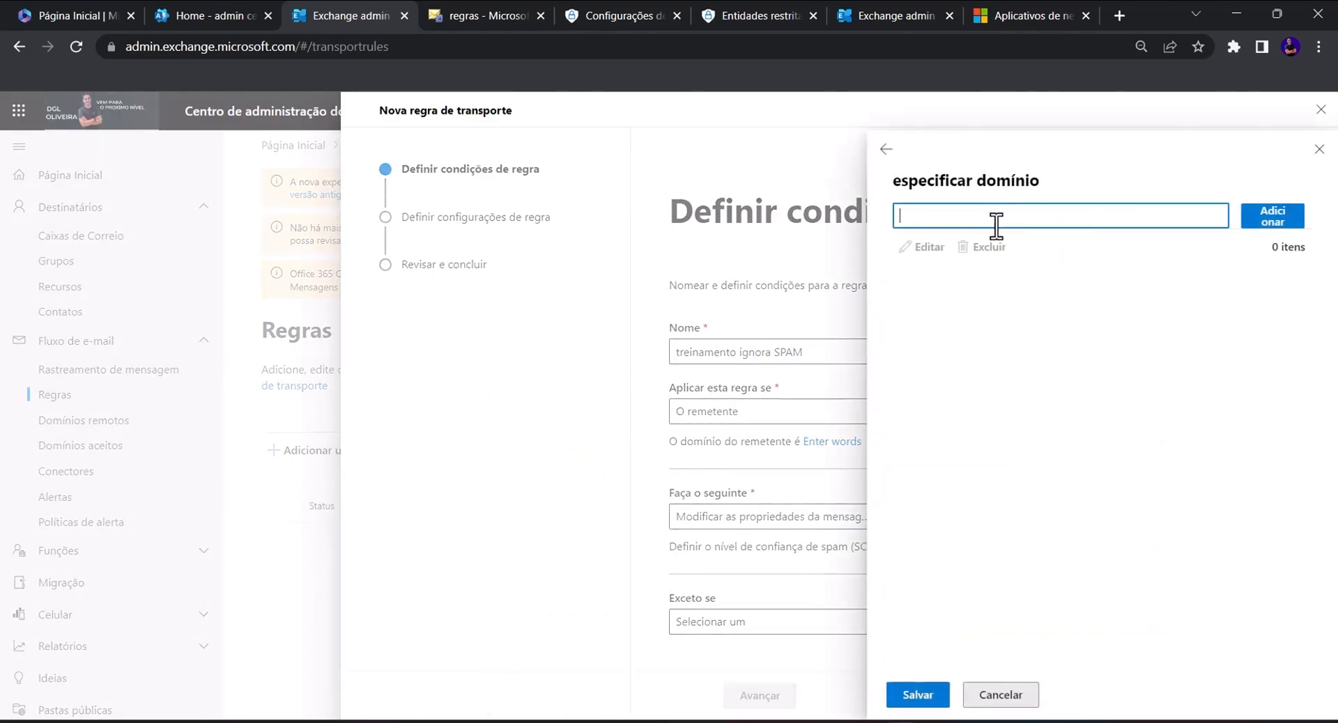
{"action": "type", "text": "camaro.live"}
{"action": "left_click", "coordinate": [1280, 230]}
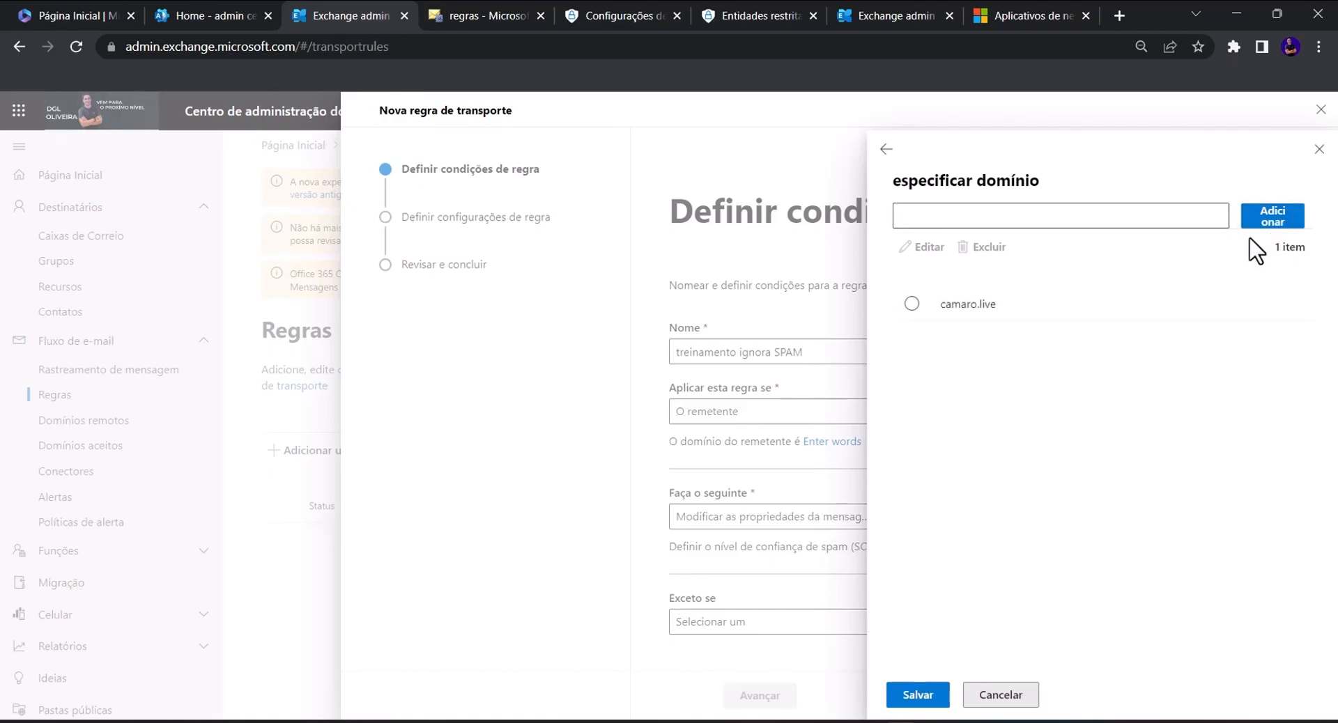
{"action": "left_click", "coordinate": [930, 697]}
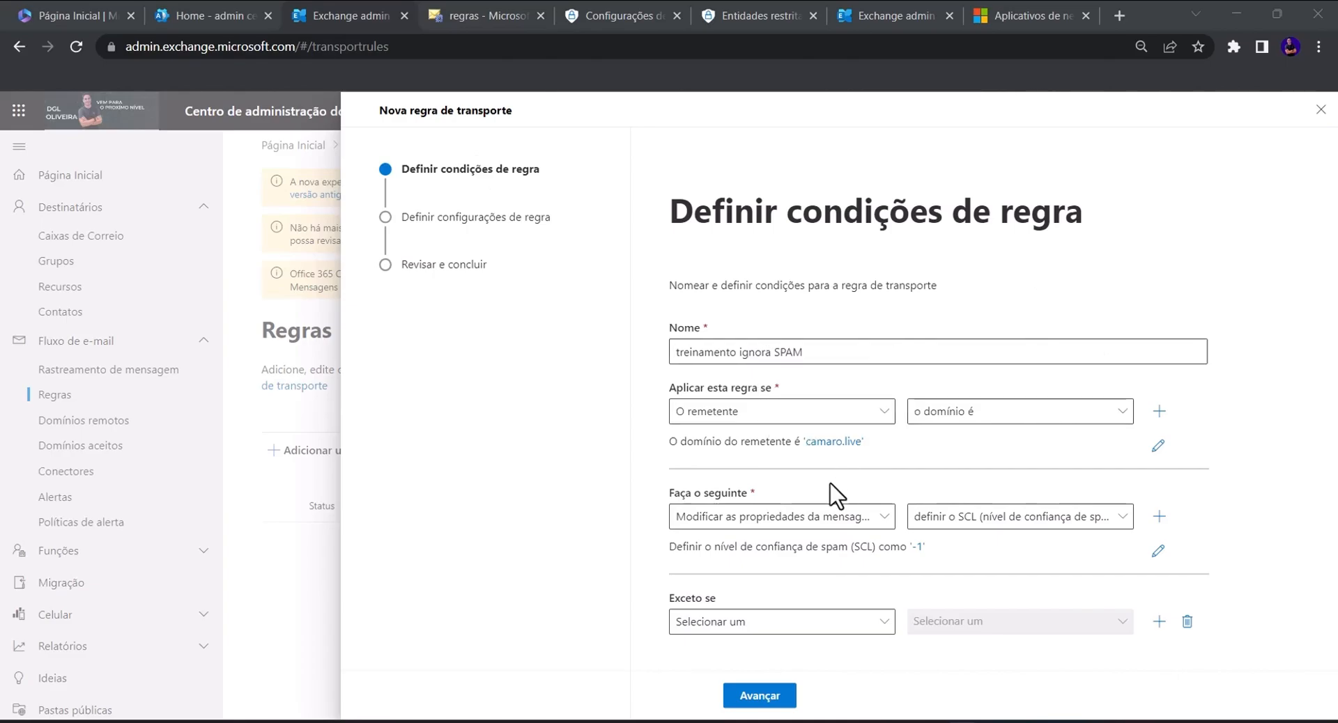
{"action": "left_click", "coordinate": [884, 518]}
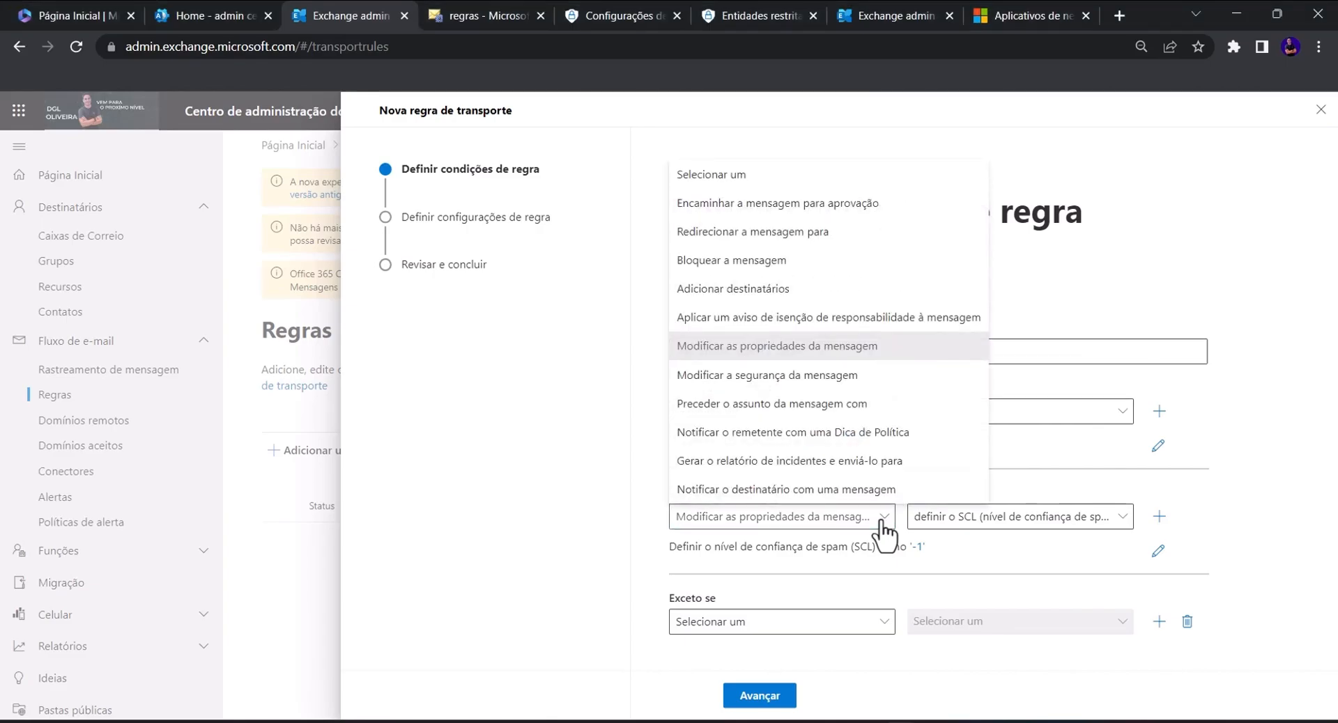
{"action": "left_click", "coordinate": [882, 524]}
{"action": "left_click", "coordinate": [1118, 521]}
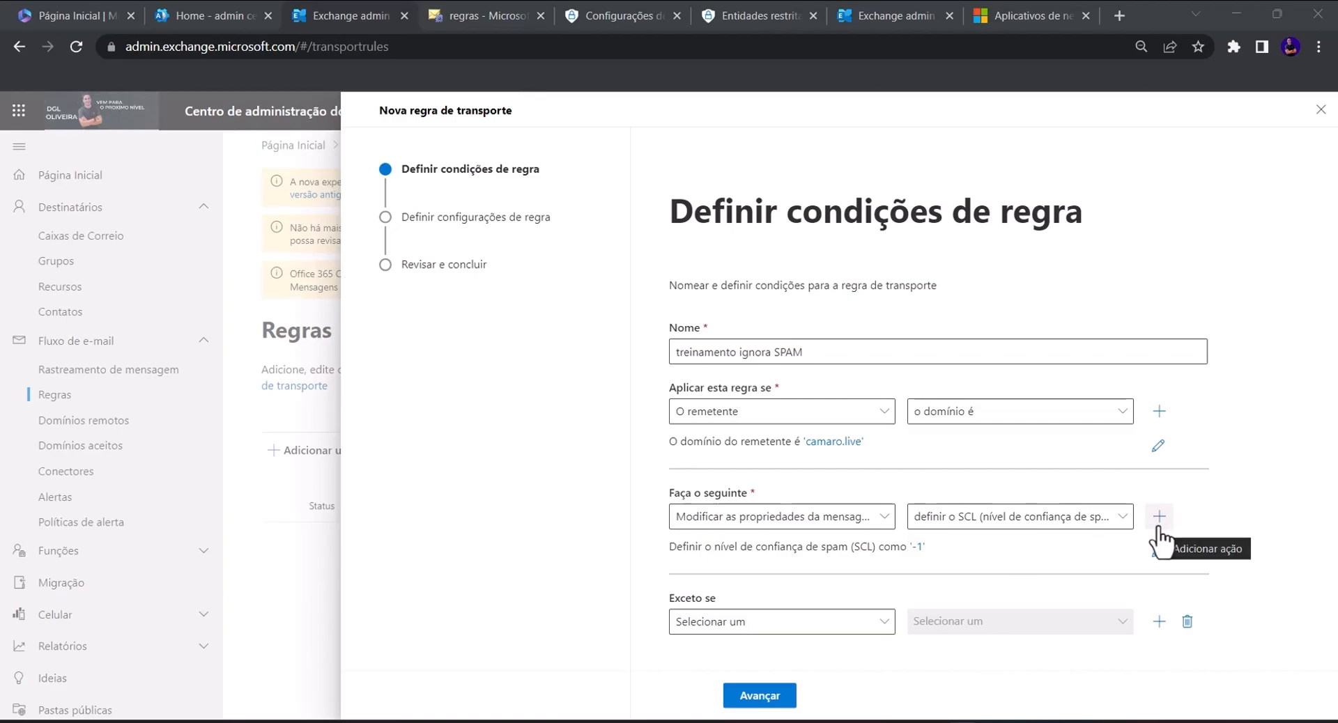
- Try adding a second action that forwards the message to a selected member for approval, and remove that action
{"action": "left_click", "coordinate": [1157, 528]}
{"action": "scroll", "coordinate": [1115, 550], "scroll_direction": "down", "scroll_amount": 1}
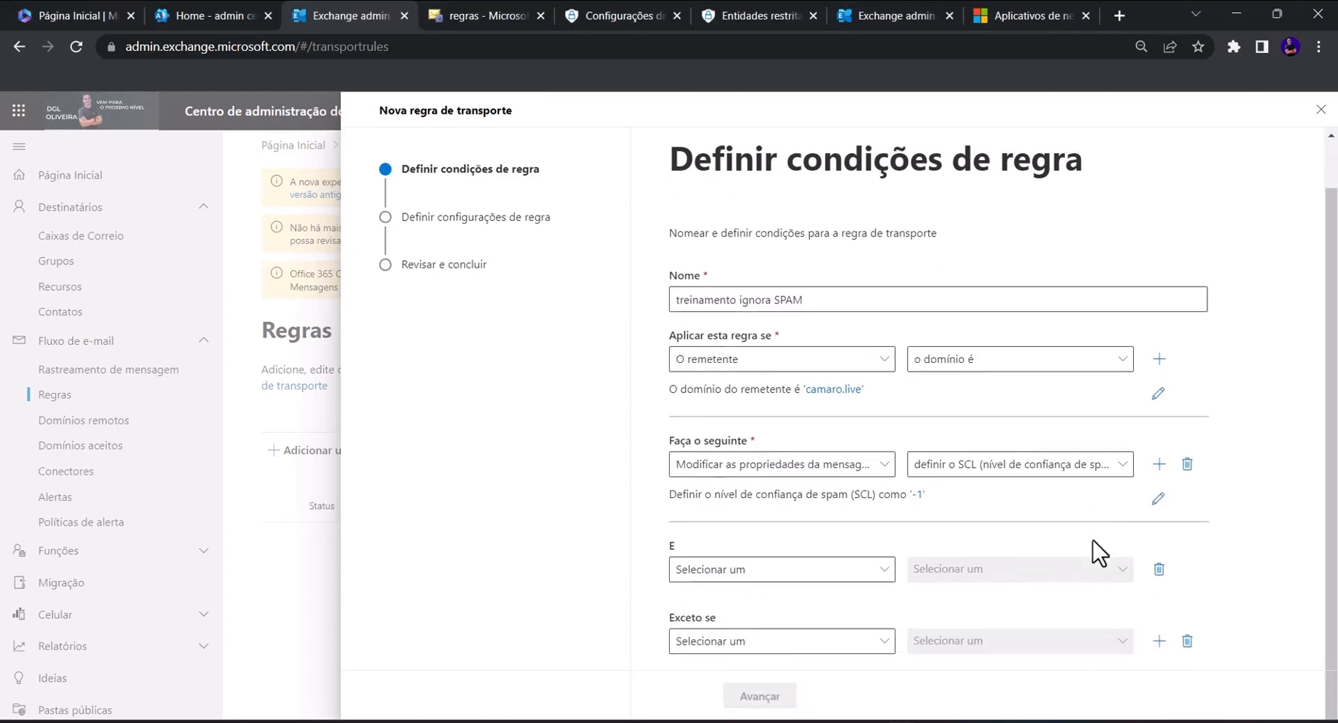
{"action": "left_click", "coordinate": [821, 582]}
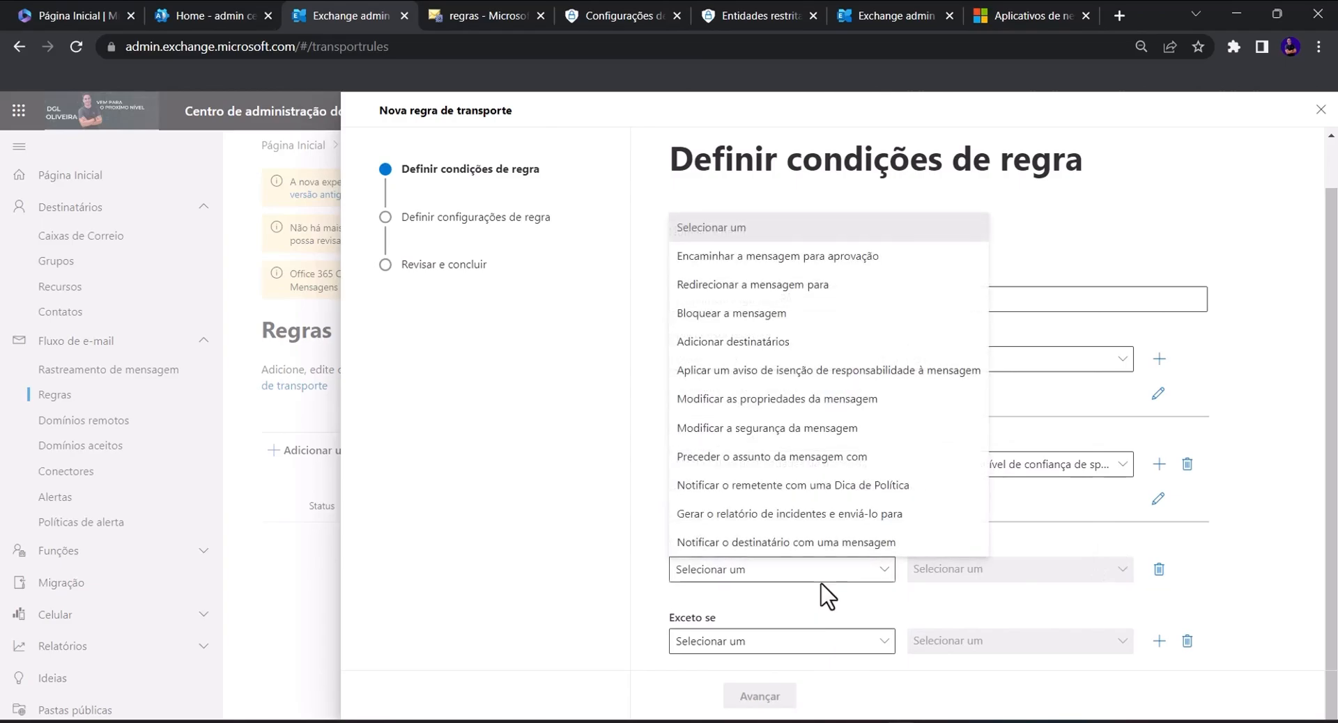
{"action": "left_click", "coordinate": [863, 264]}
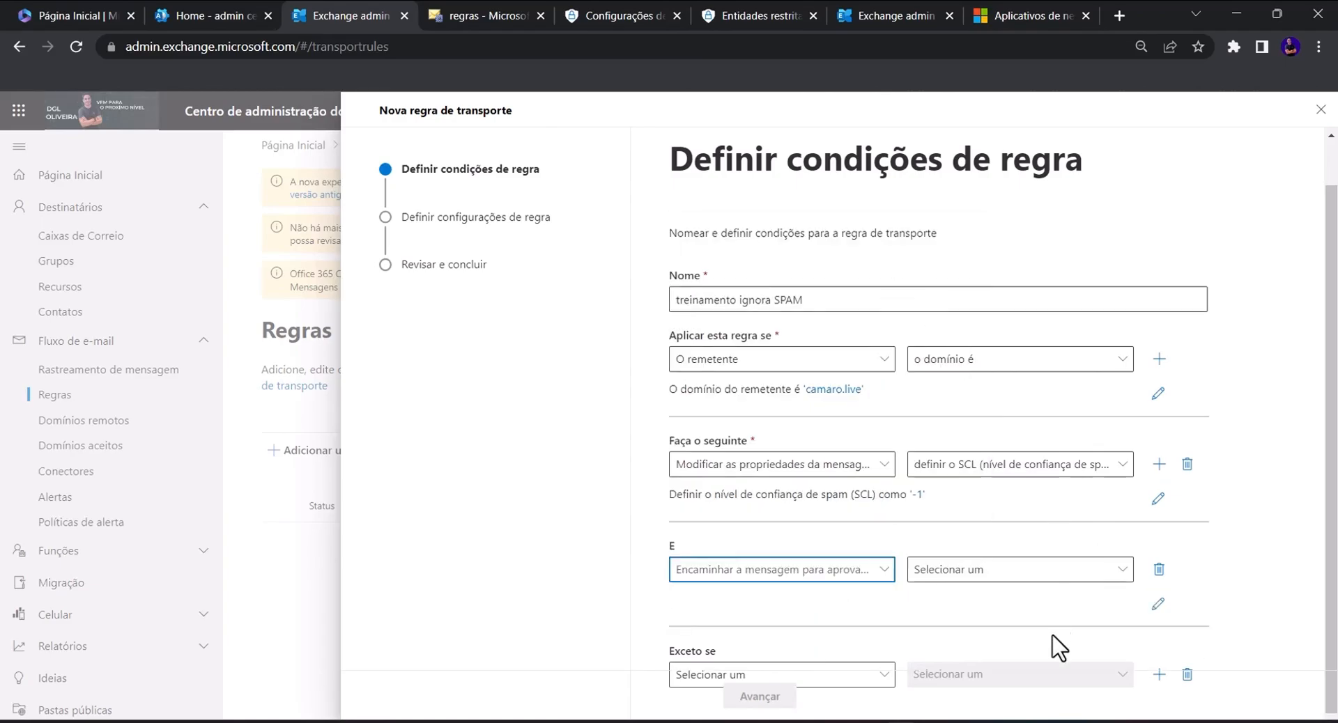
{"action": "left_click", "coordinate": [1030, 574]}
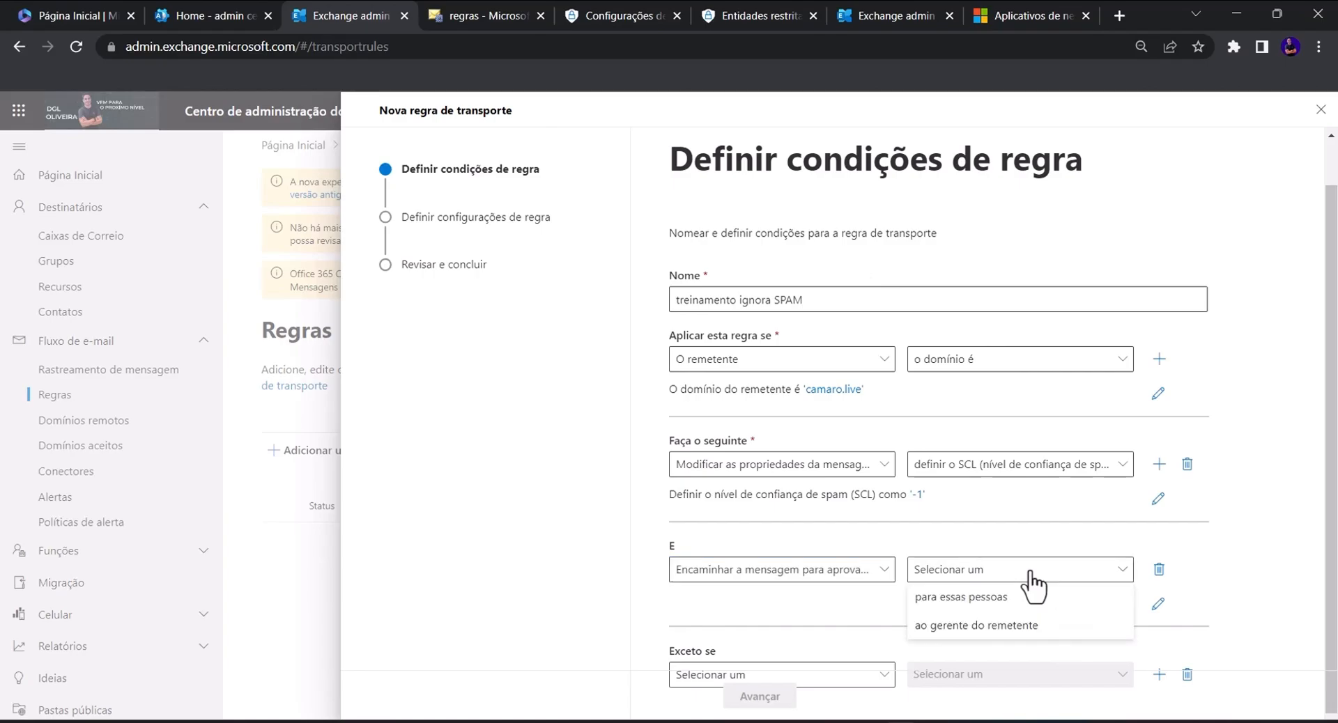
{"action": "left_click", "coordinate": [1081, 598]}
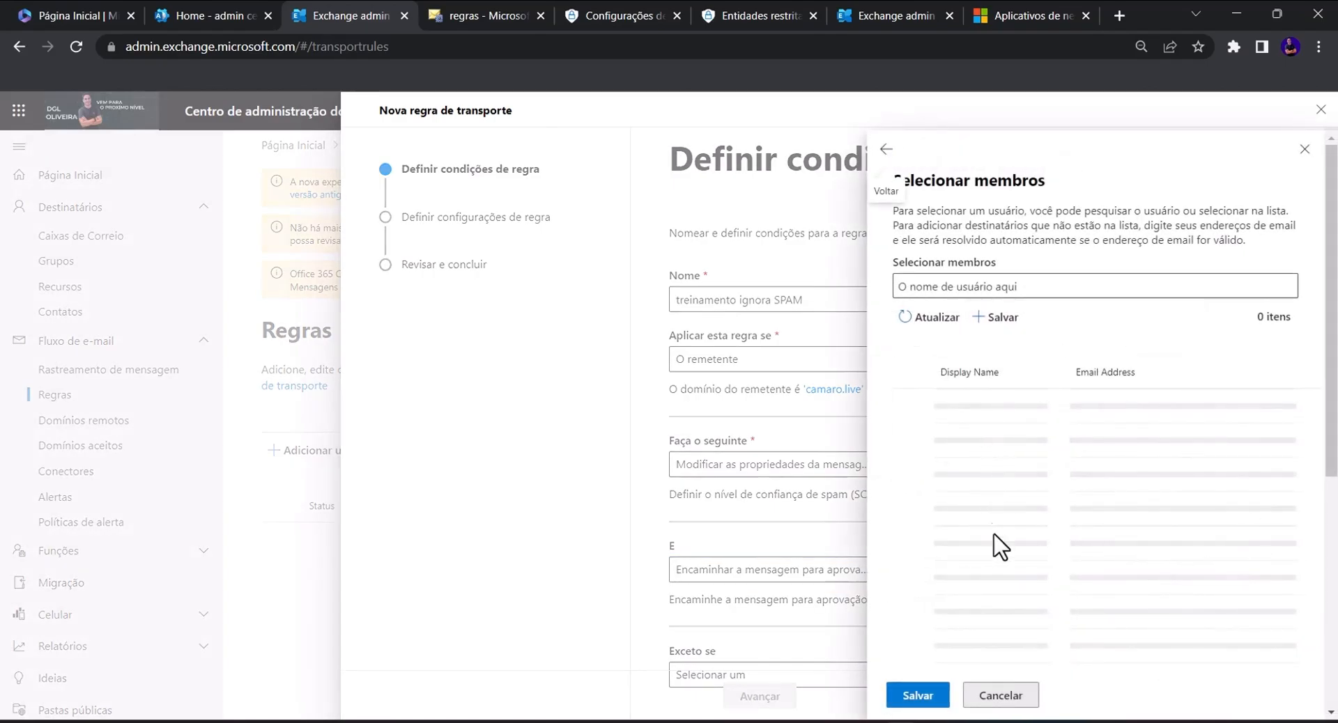
{"action": "left_click", "coordinate": [955, 474]}
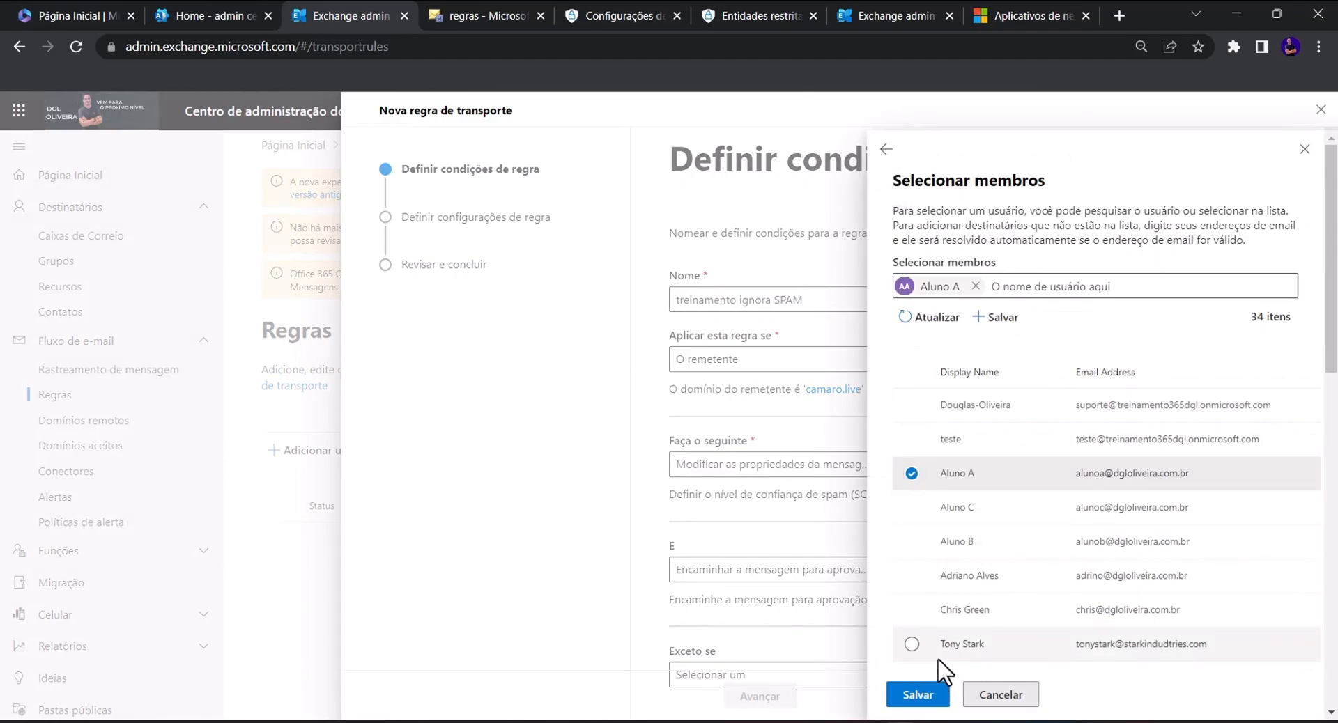
{"action": "left_click", "coordinate": [927, 694]}
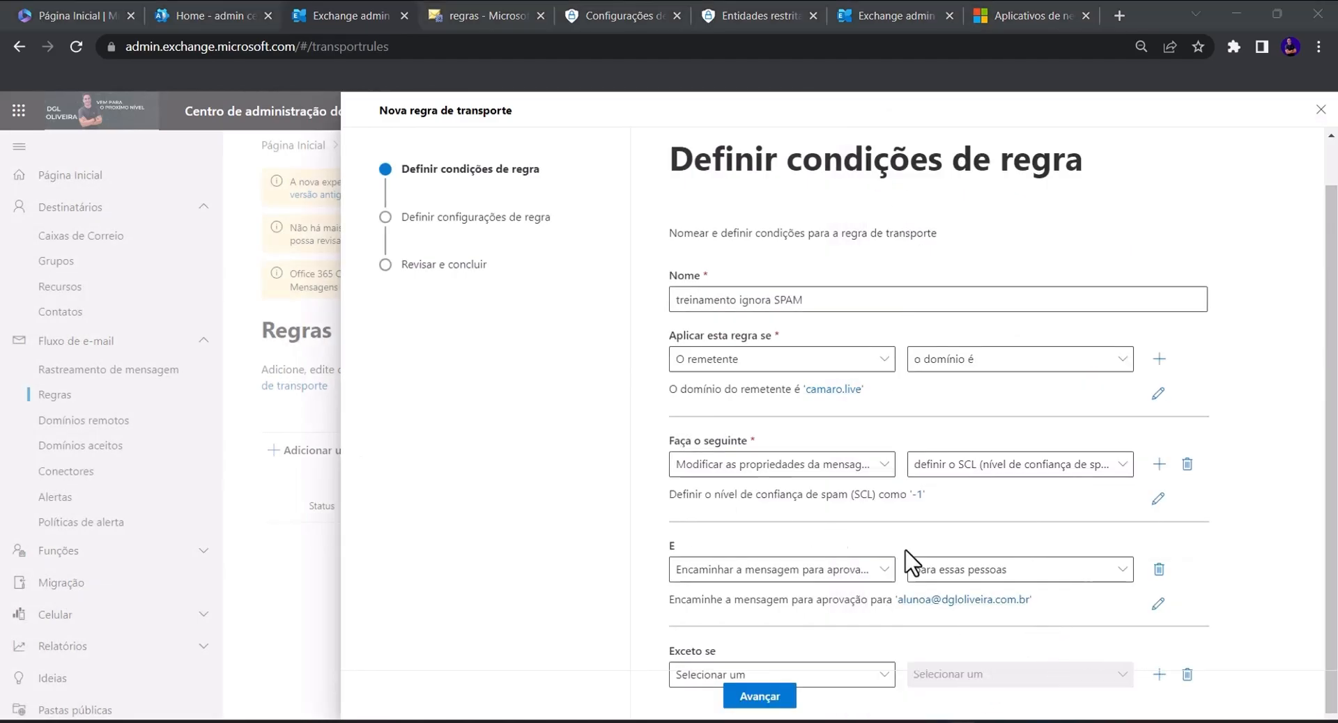
{"action": "left_click", "coordinate": [1158, 571]}
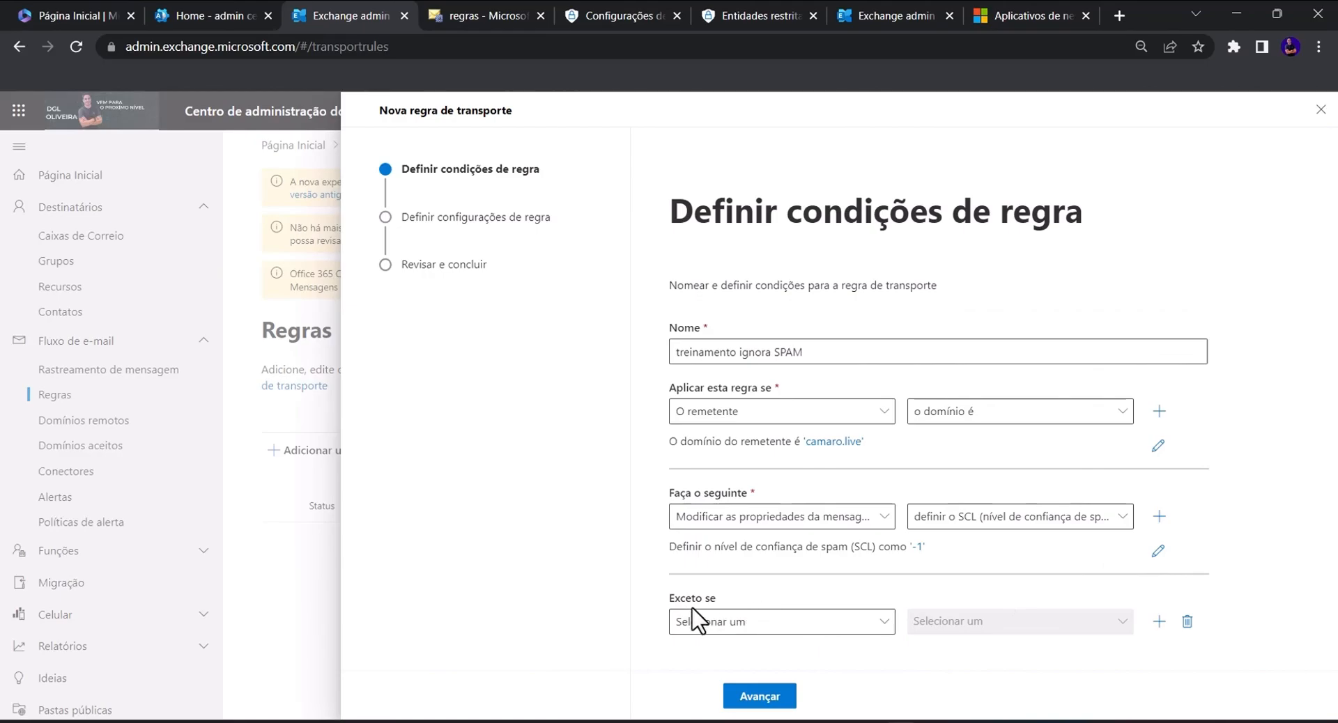
- Try adding an exception based on O remetente, and delete that exception
{"action": "left_click", "coordinate": [711, 624]}
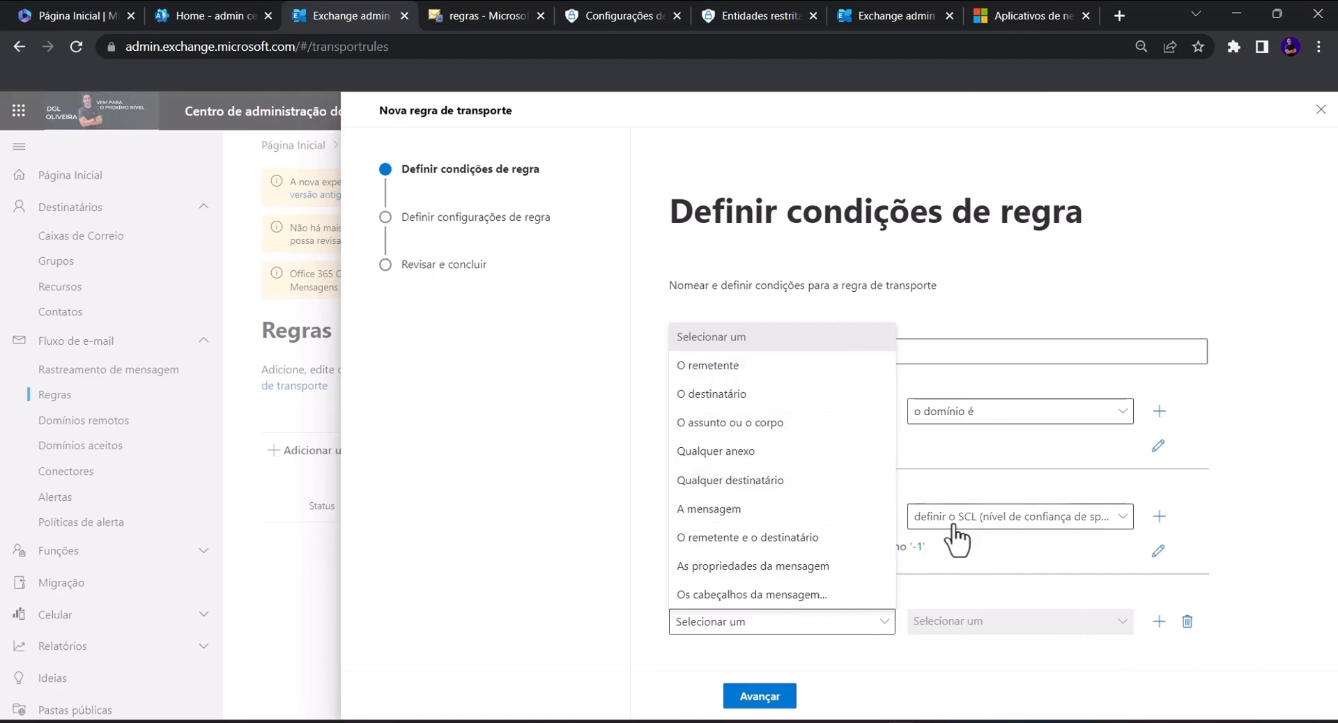
{"action": "left_click", "coordinate": [763, 368]}
{"action": "left_click", "coordinate": [1050, 636]}
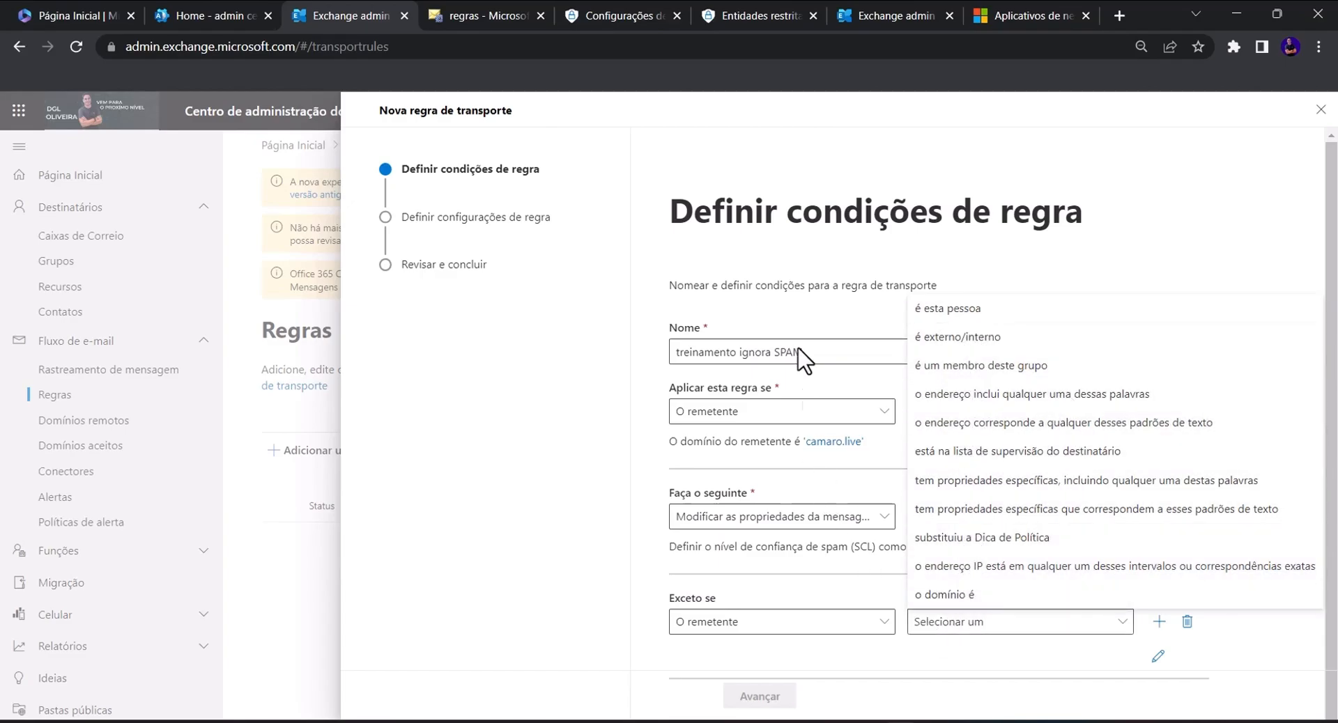
{"action": "left_click", "coordinate": [1189, 205]}
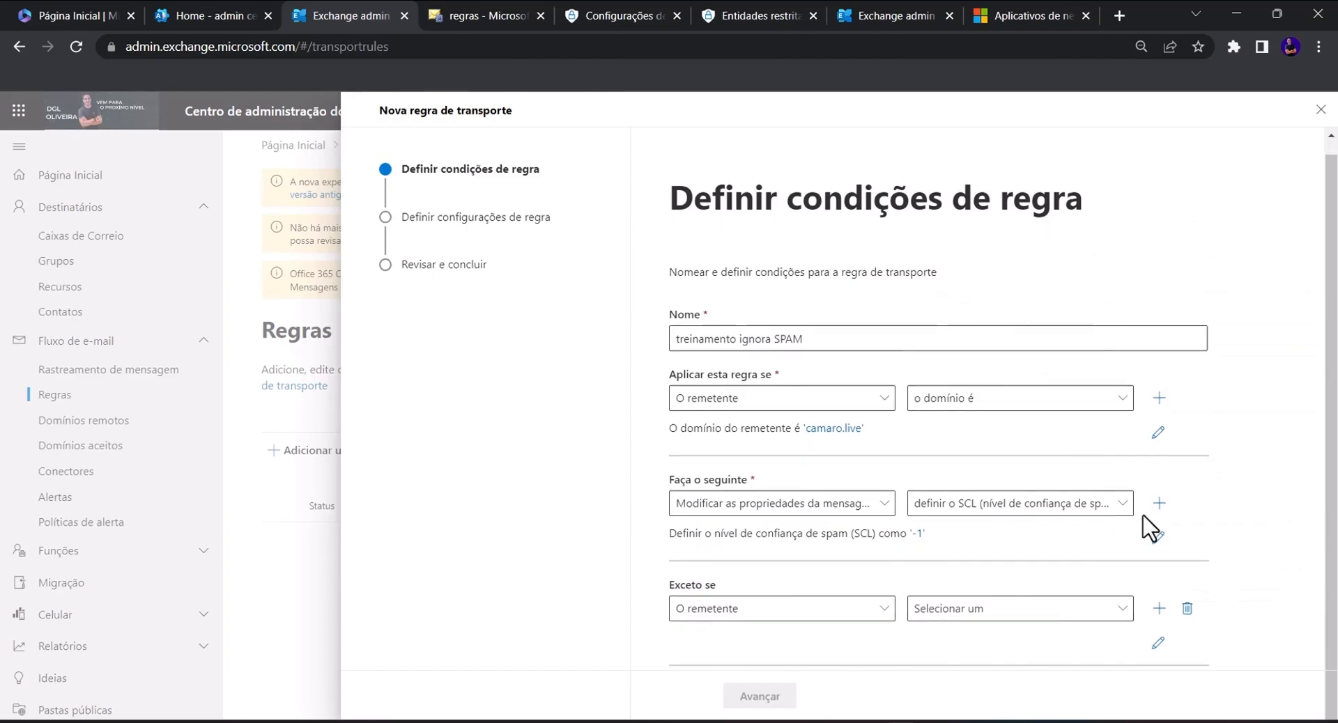
{"action": "left_click", "coordinate": [1187, 609]}
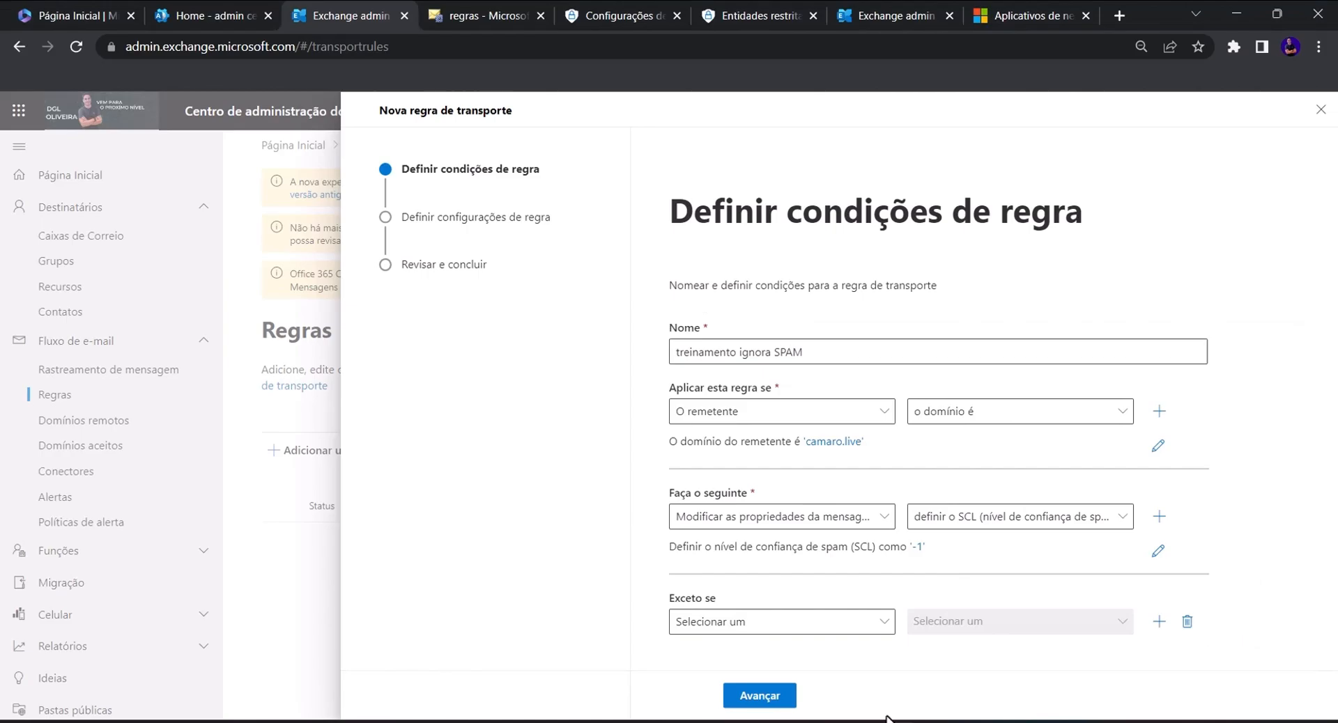
- Advance to the rule settings stage and look over the severity options
{"action": "left_click", "coordinate": [759, 696]}
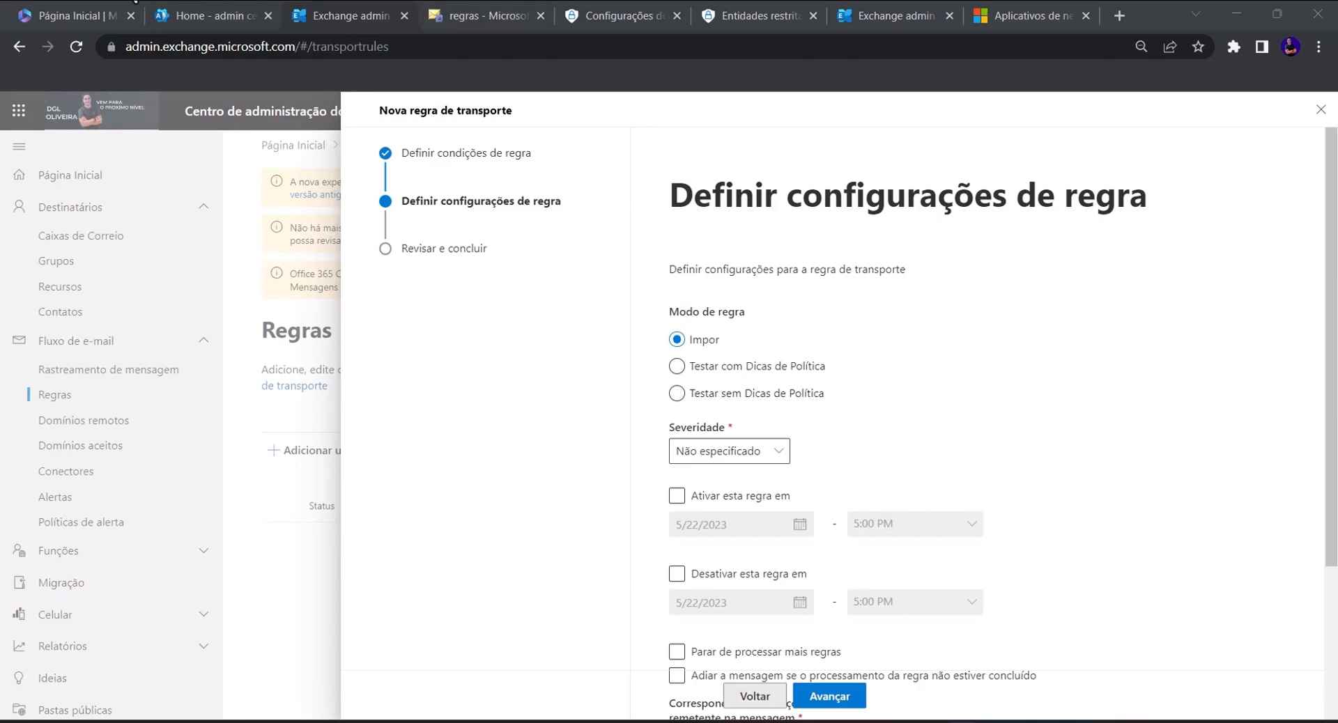
{"action": "left_click", "coordinate": [777, 451]}
{"action": "left_click", "coordinate": [778, 454]}
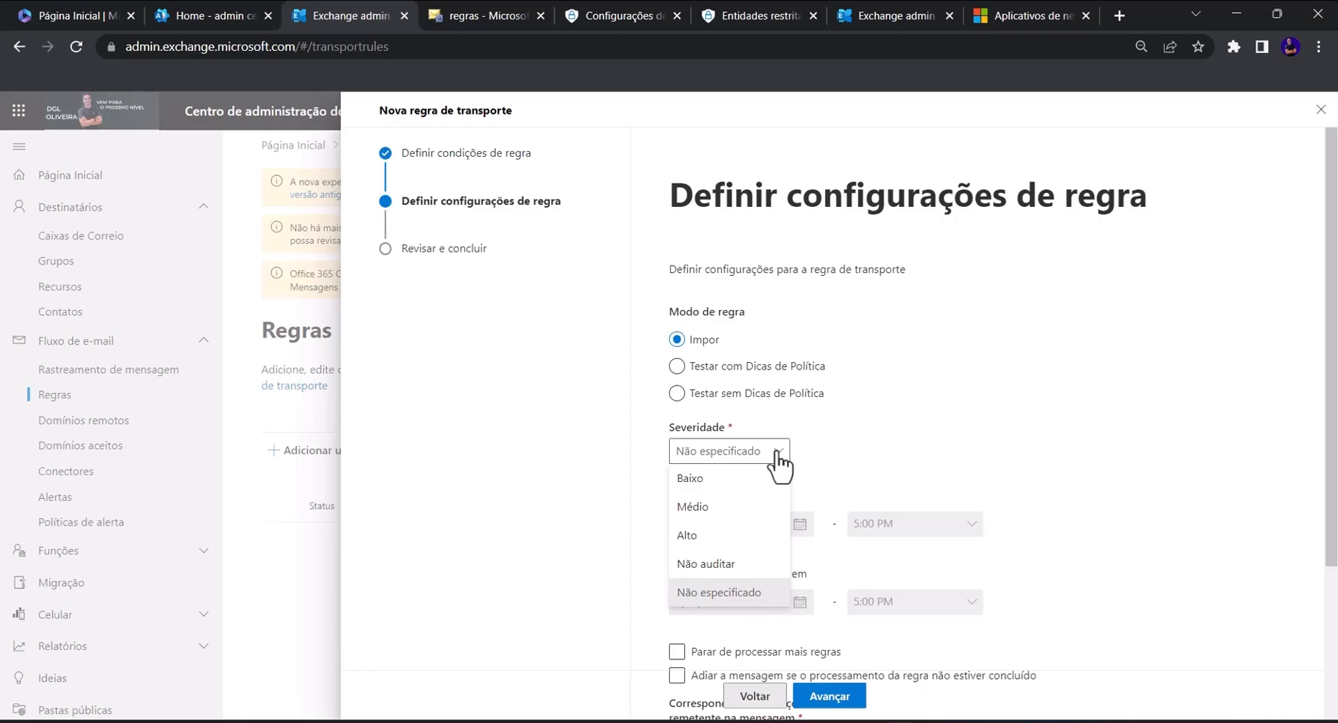
- Try enabling the scheduled activation and deactivation dates for the rule, and clear both options
{"action": "left_click", "coordinate": [680, 496]}
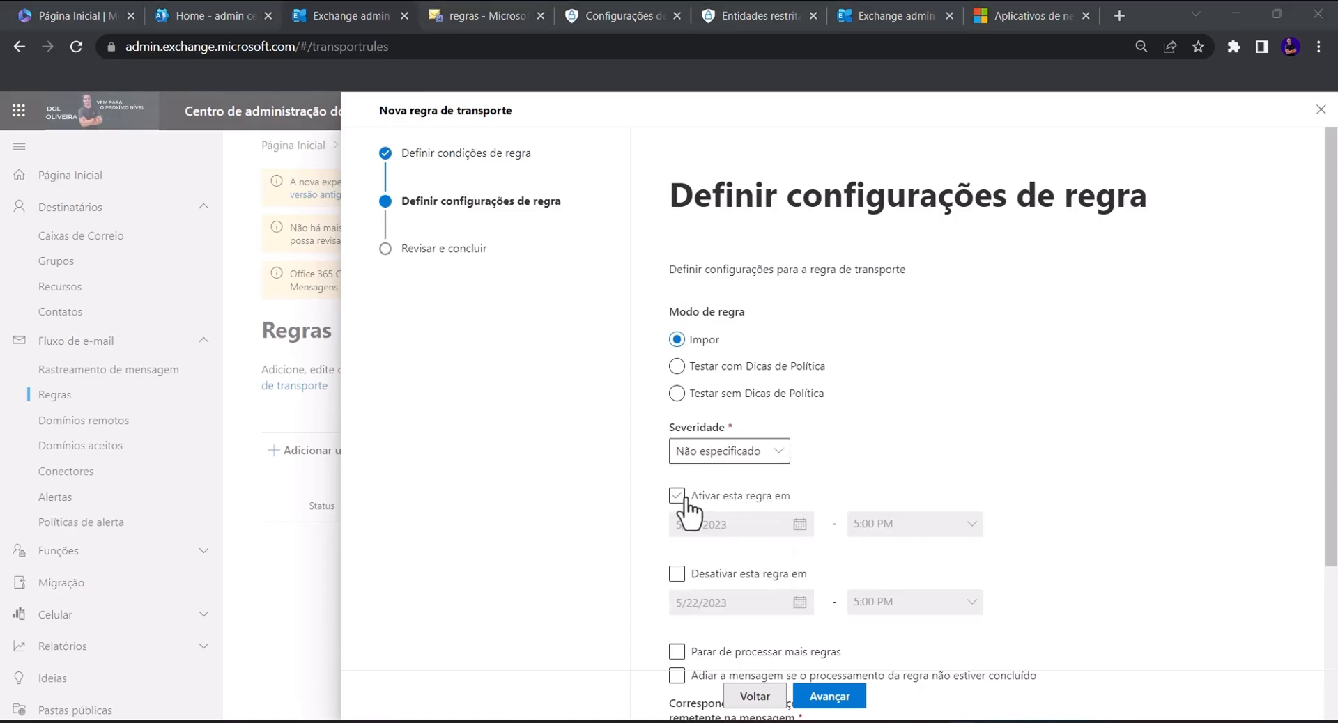
{"action": "left_click", "coordinate": [676, 574]}
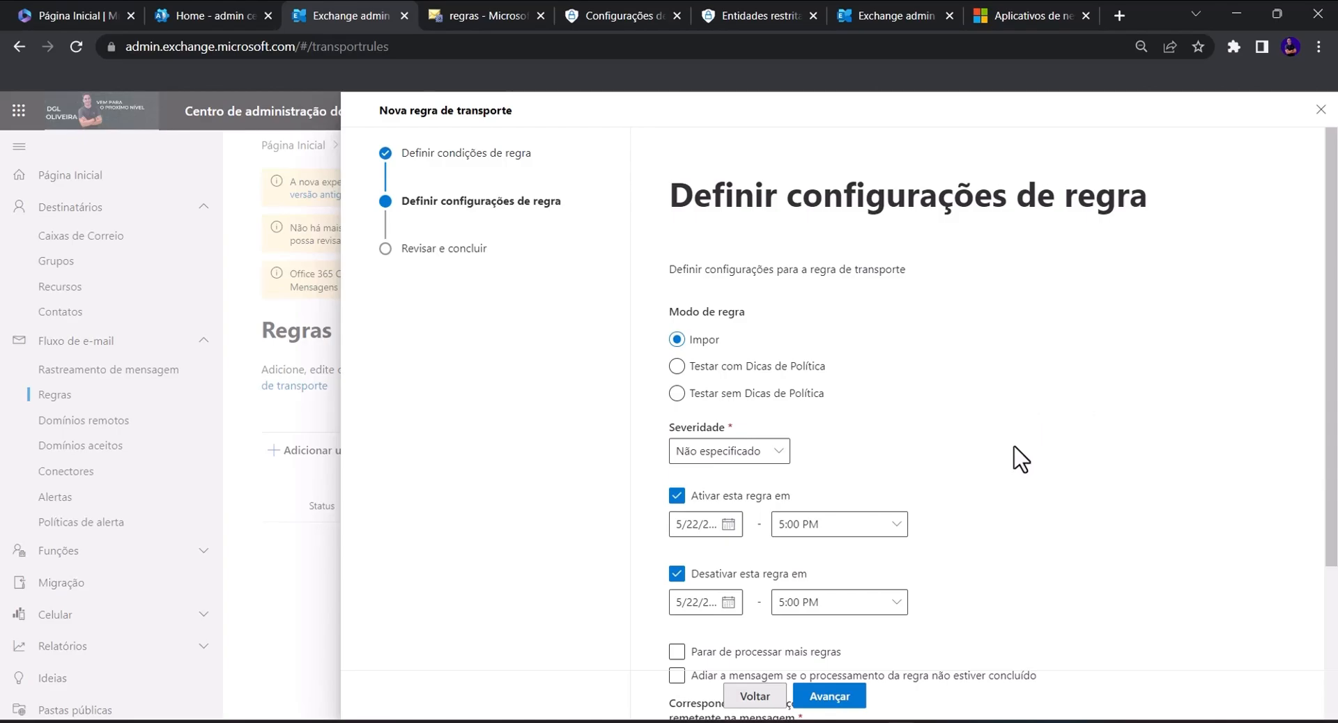
{"action": "scroll", "coordinate": [1020, 460], "scroll_direction": "down", "scroll_amount": 1}
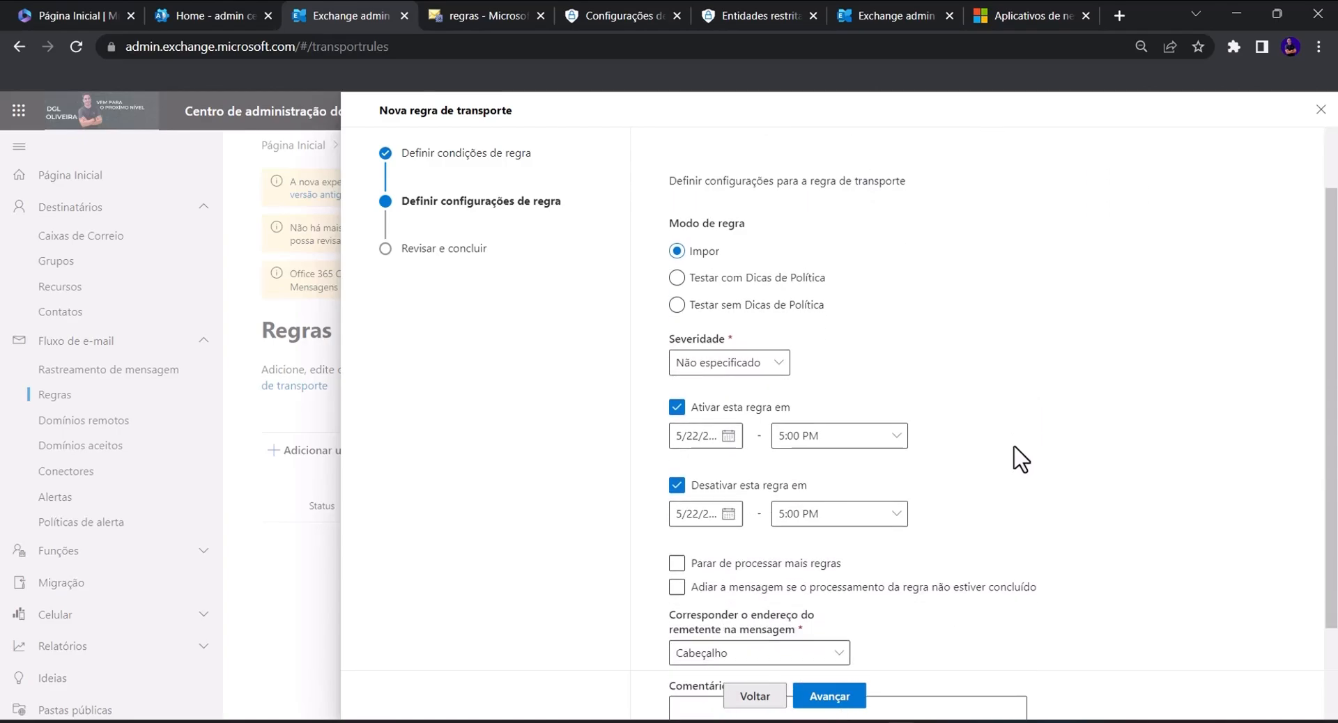
{"action": "left_click", "coordinate": [678, 408]}
{"action": "left_click", "coordinate": [676, 486]}
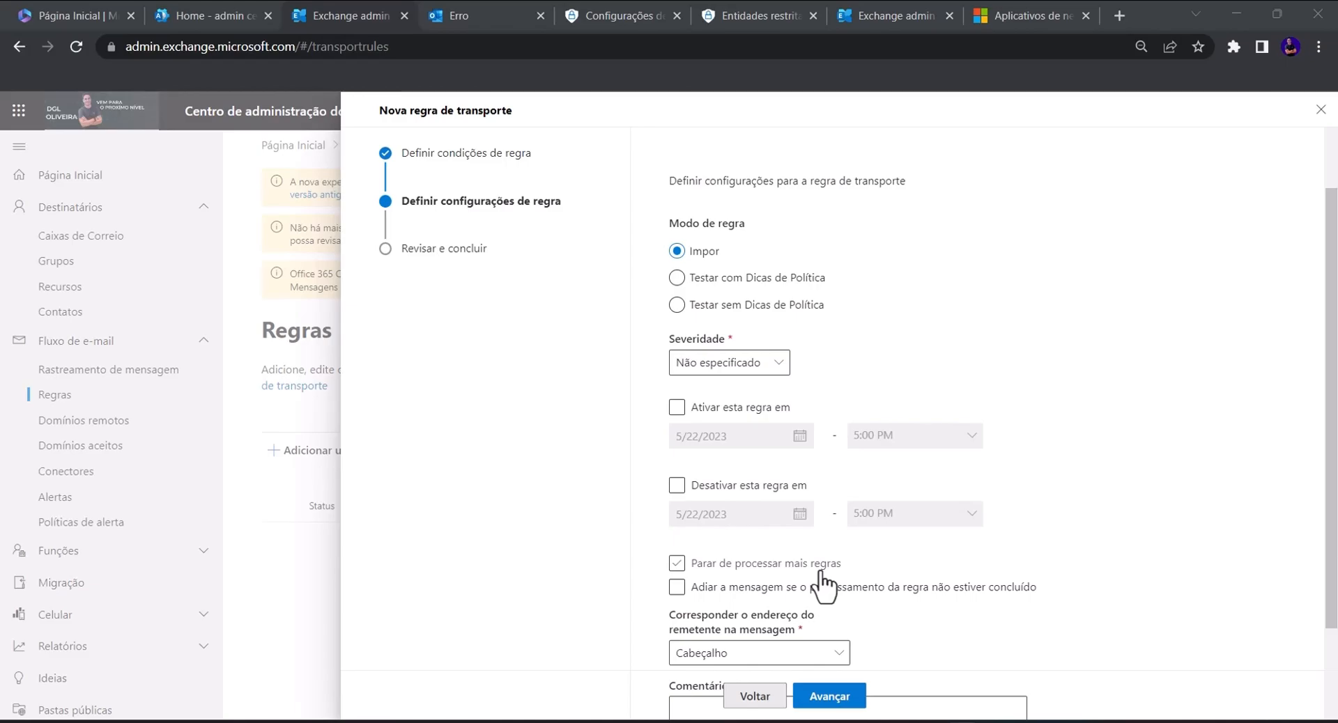
- Examine the rule-processing options, the choices for matching the sender's address in the message, and the comments field
{"action": "left_click", "coordinate": [821, 570]}
{"action": "left_click", "coordinate": [784, 590]}
{"action": "left_click", "coordinate": [985, 594]}
{"action": "scroll", "coordinate": [782, 556], "scroll_direction": "down", "scroll_amount": 2}
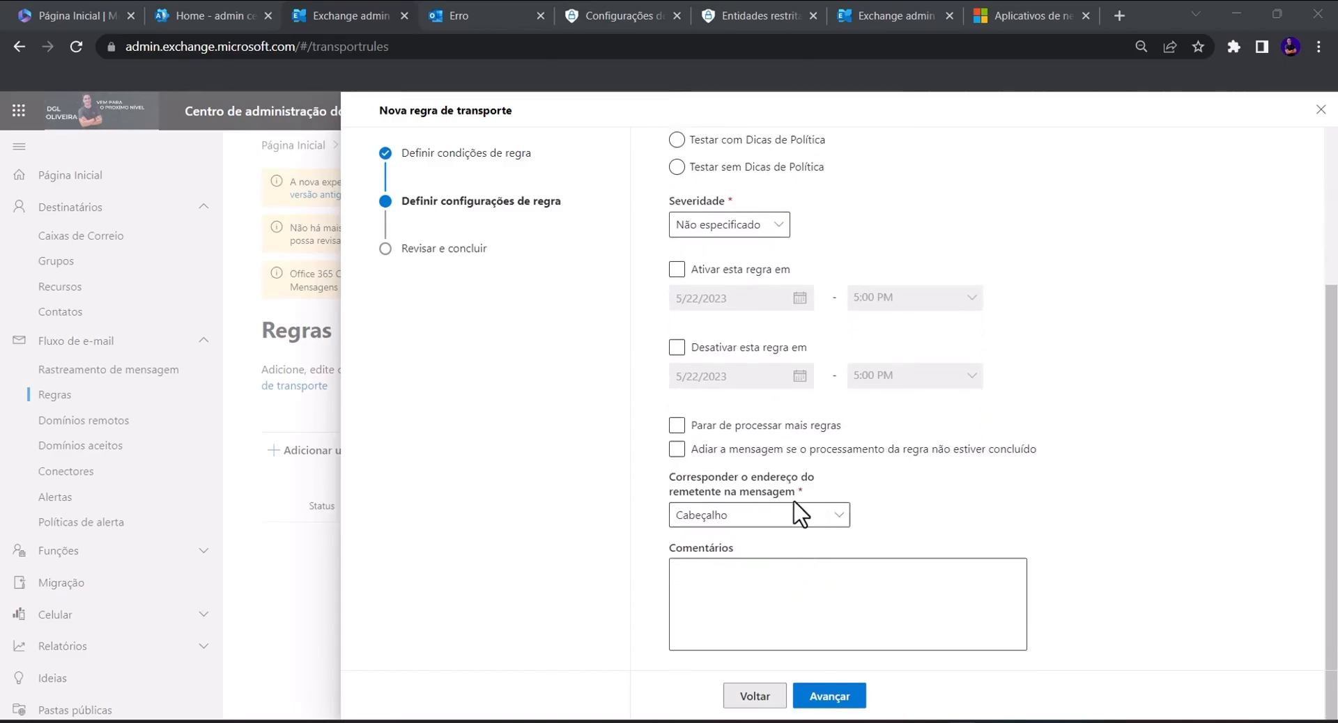
{"action": "left_click", "coordinate": [836, 517]}
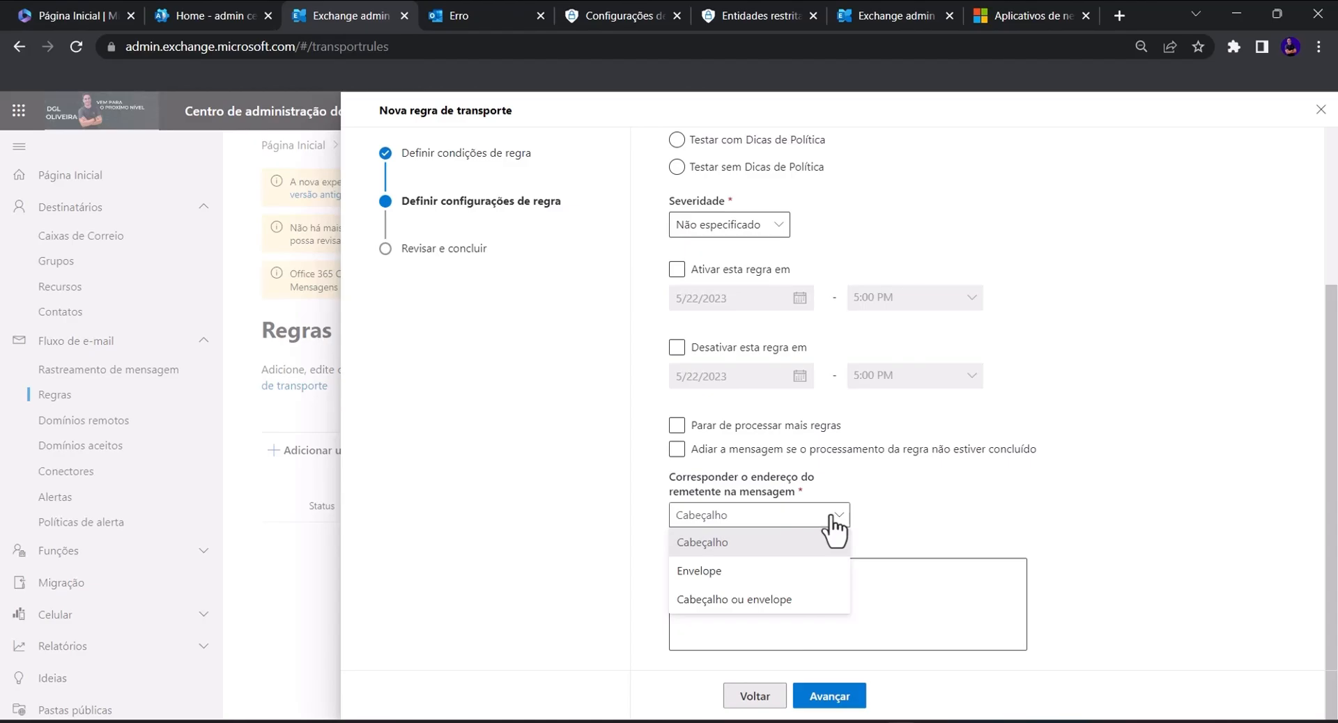
{"action": "left_click", "coordinate": [1139, 488]}
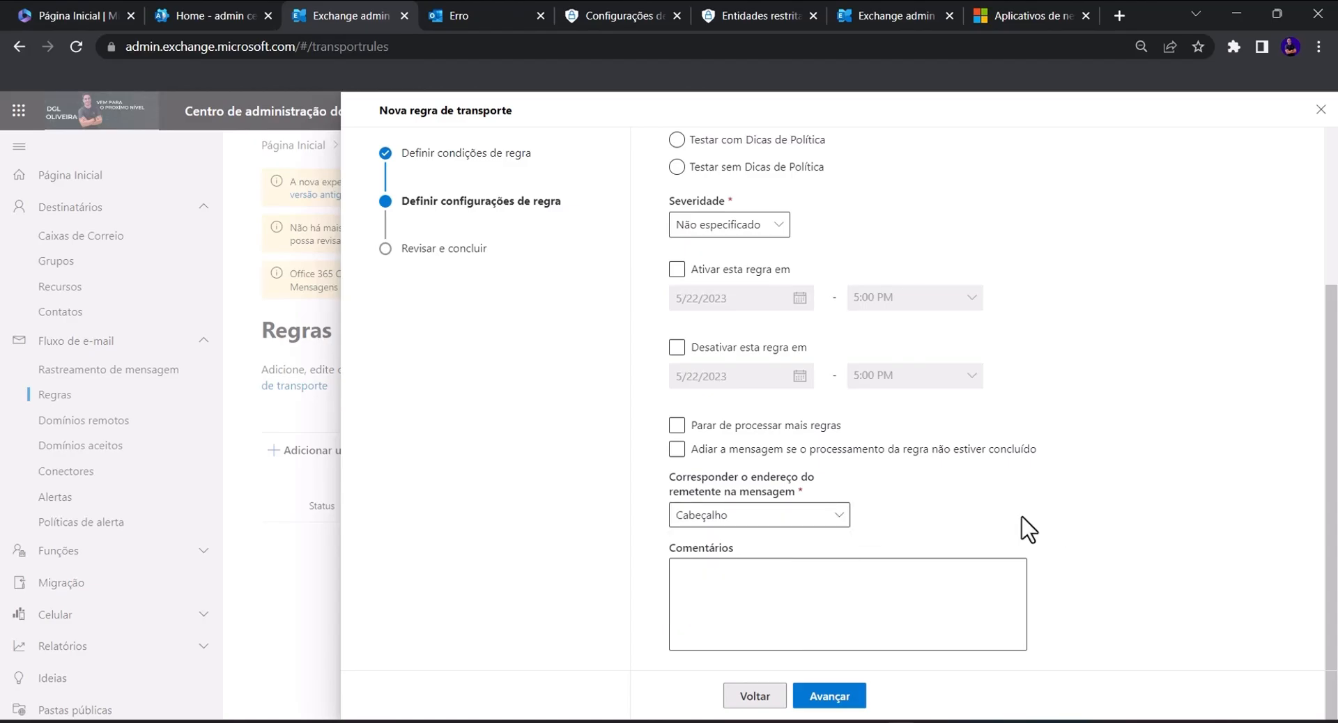
{"action": "left_click", "coordinate": [815, 514]}
{"action": "left_click", "coordinate": [817, 516]}
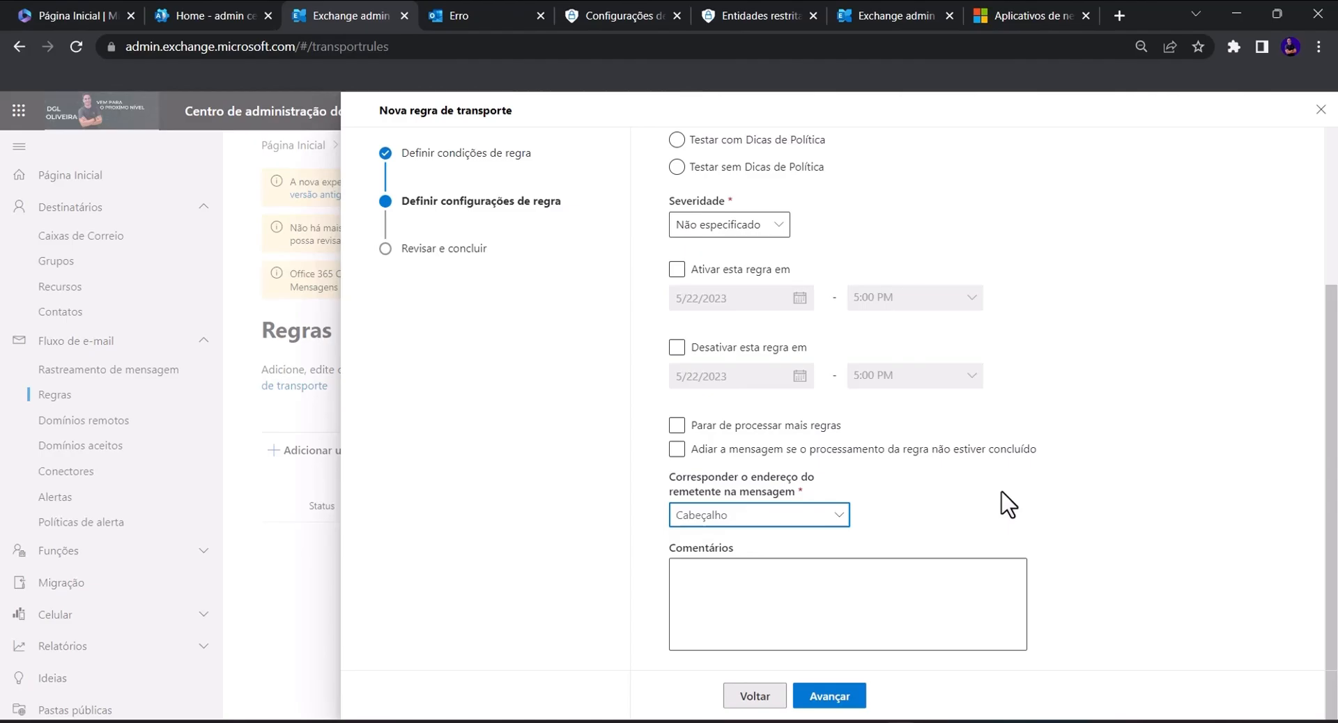
{"action": "left_click", "coordinate": [848, 585]}
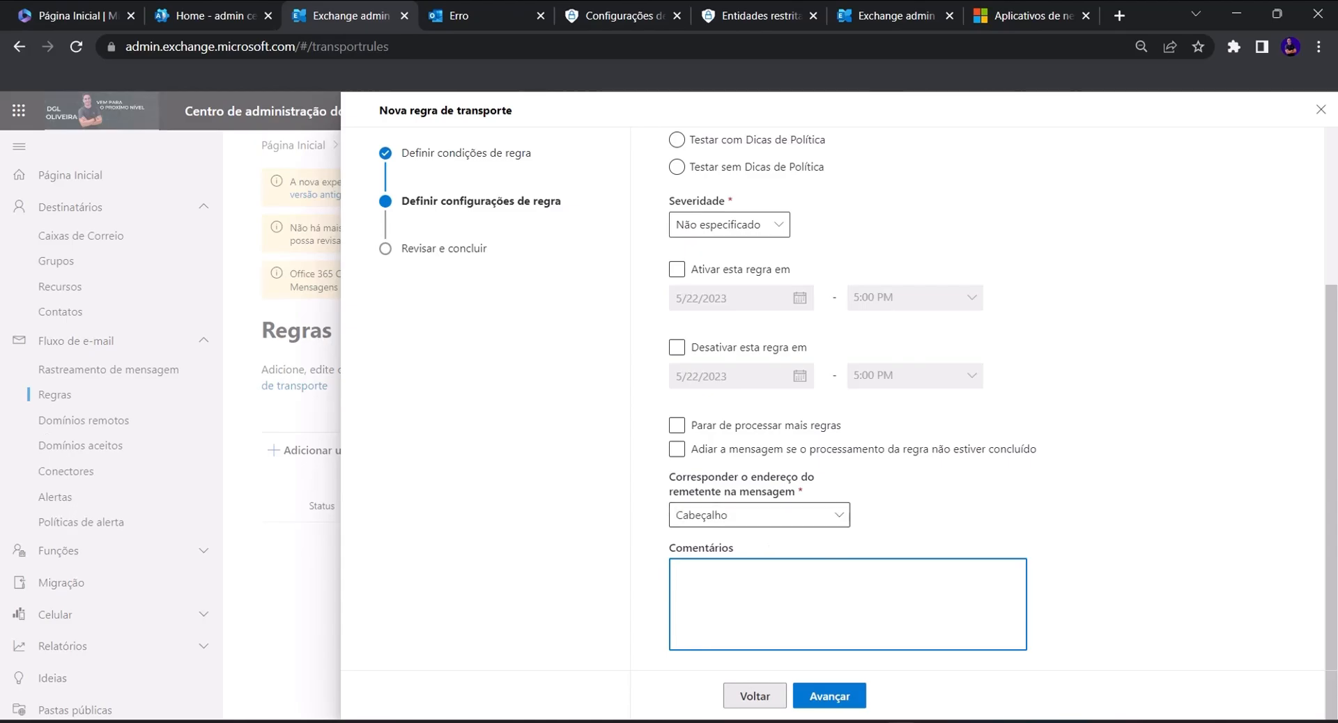
- Review the rule summary, finish creating the transport rule and close the wizard
{"action": "left_click", "coordinate": [826, 695]}
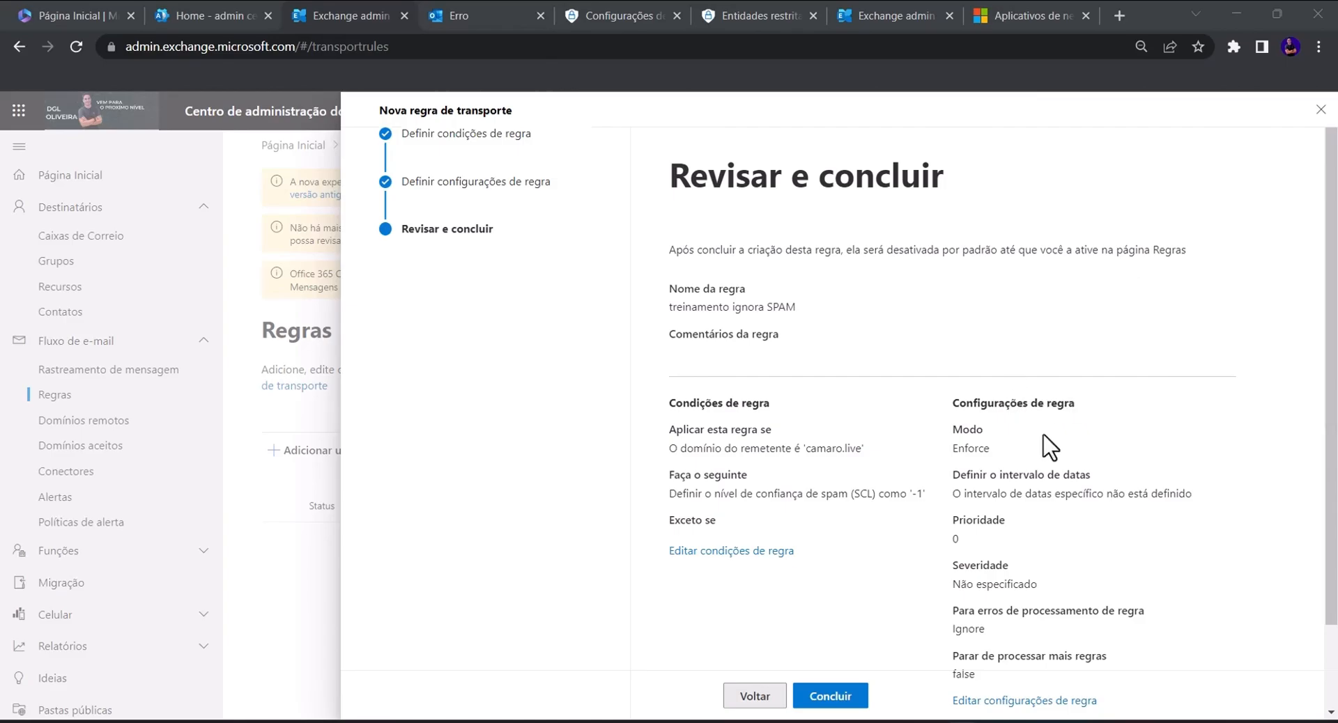
{"action": "scroll", "coordinate": [1045, 501], "scroll_direction": "down", "scroll_amount": 2}
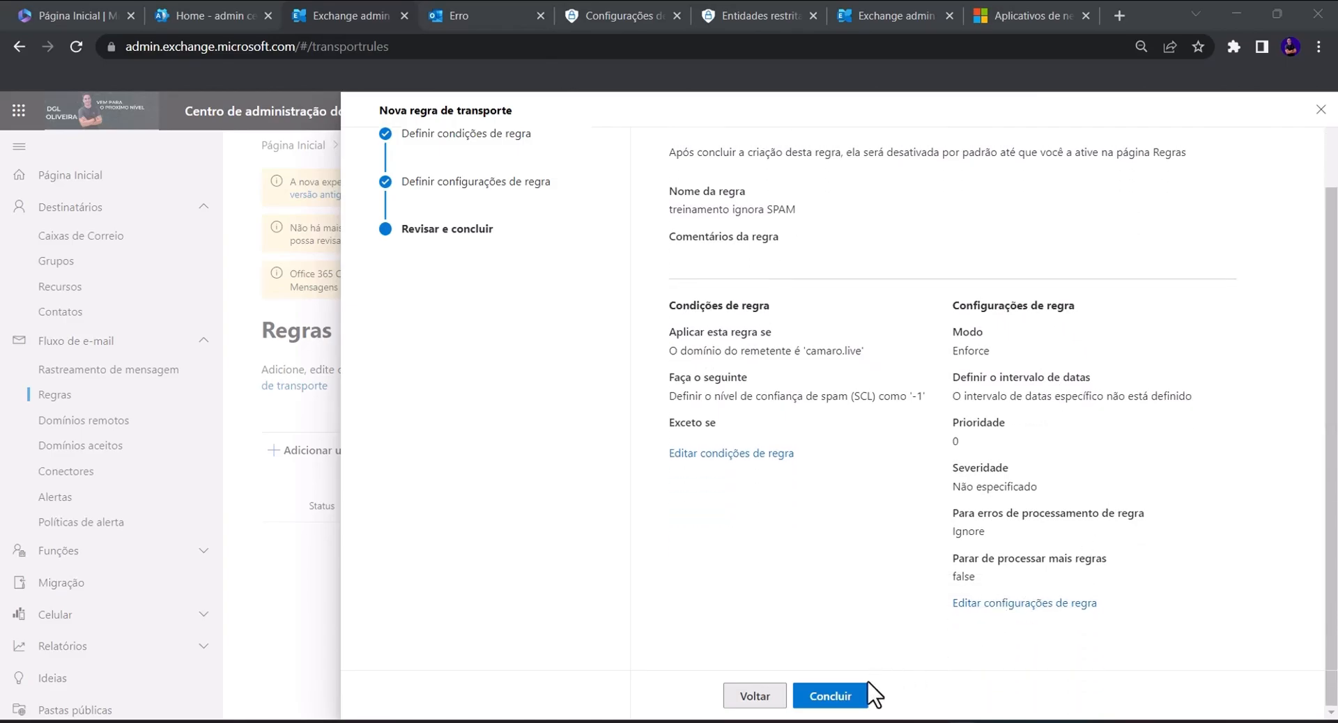
{"action": "left_click", "coordinate": [829, 697]}
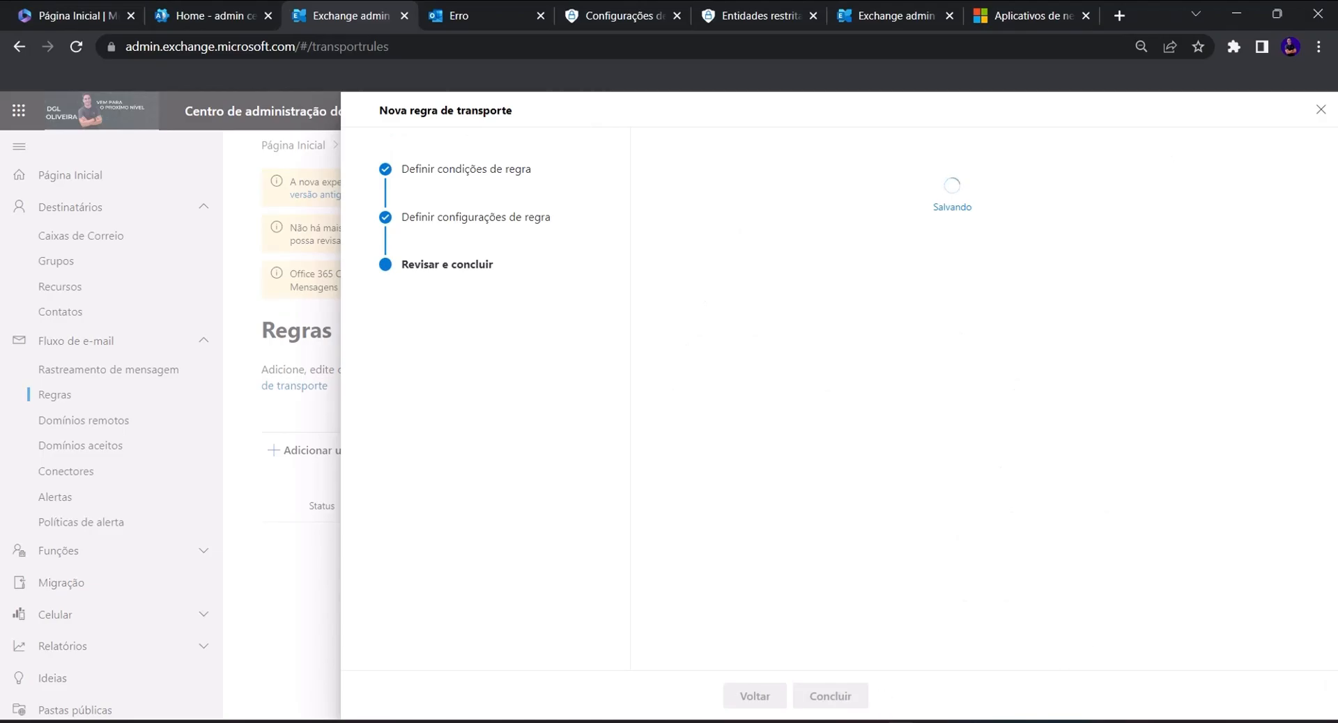
{"action": "left_click", "coordinate": [781, 698]}
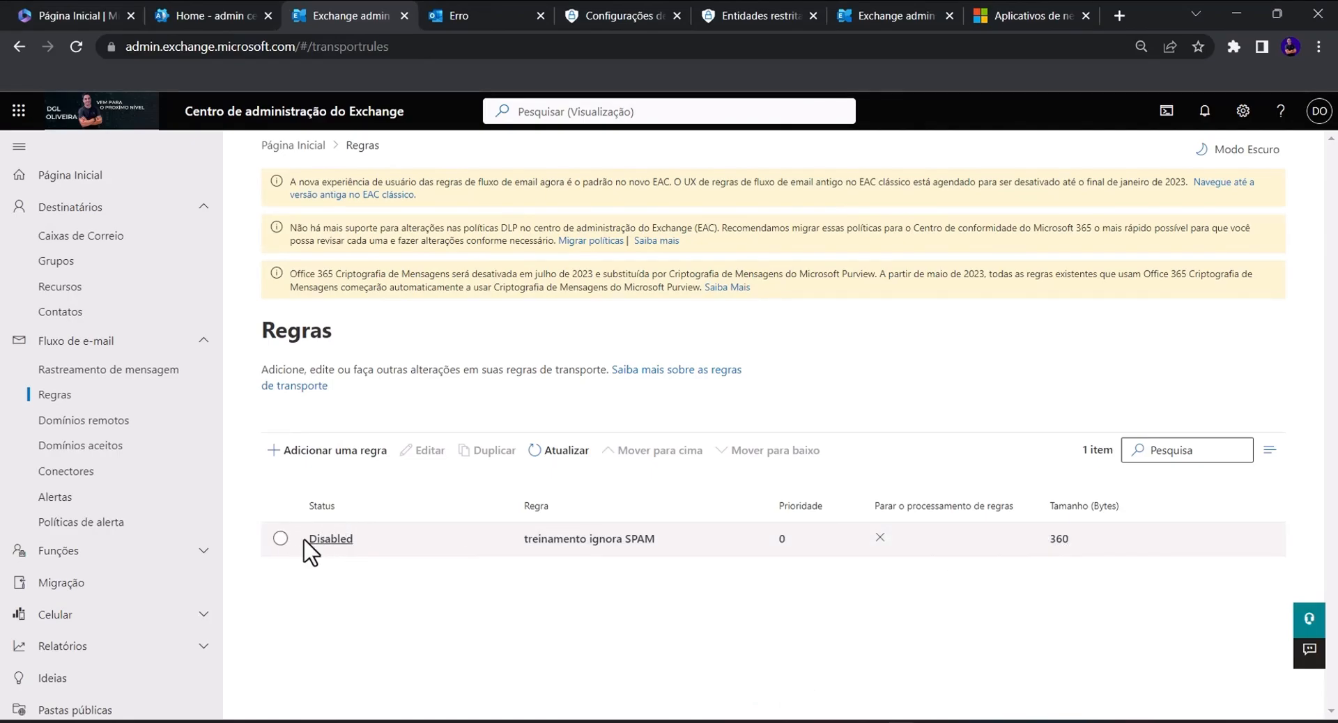
- Refresh the transport rules list and delete the rule "treinamento ignora SPAM", confirming the deletion
{"action": "left_click", "coordinate": [281, 538]}
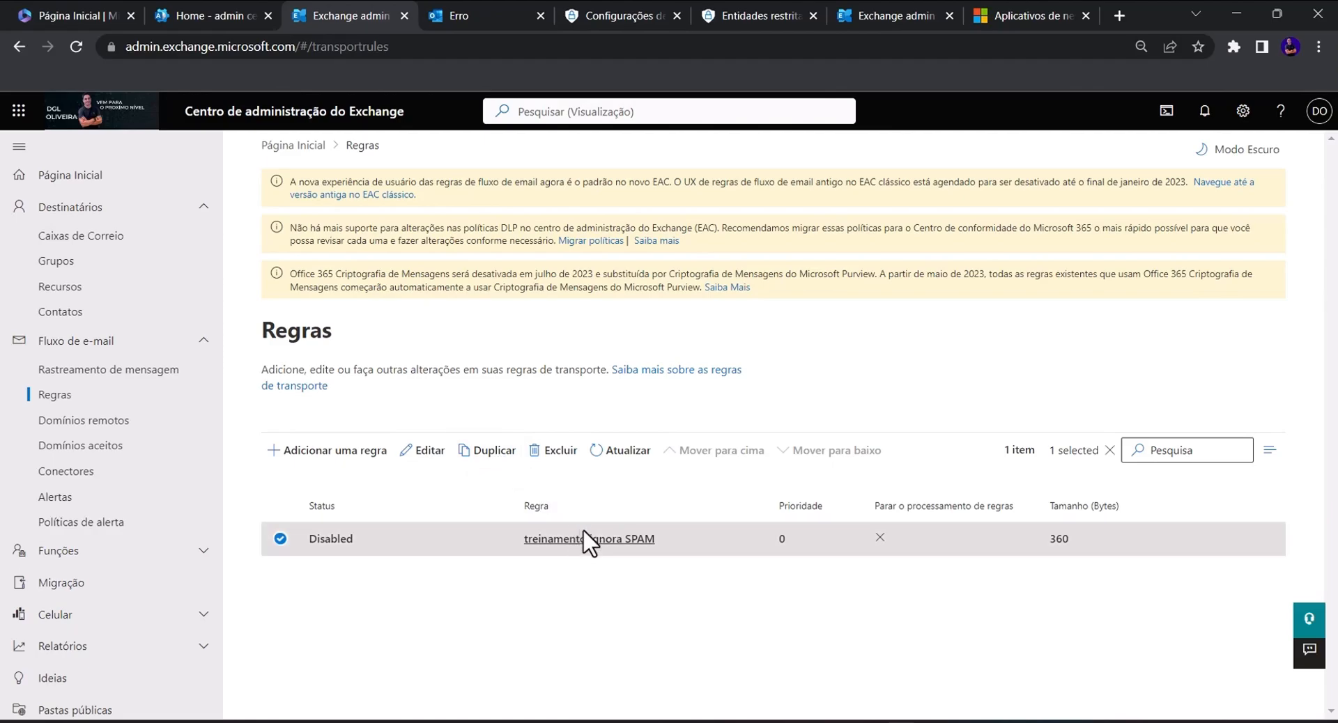
{"action": "left_click", "coordinate": [623, 452]}
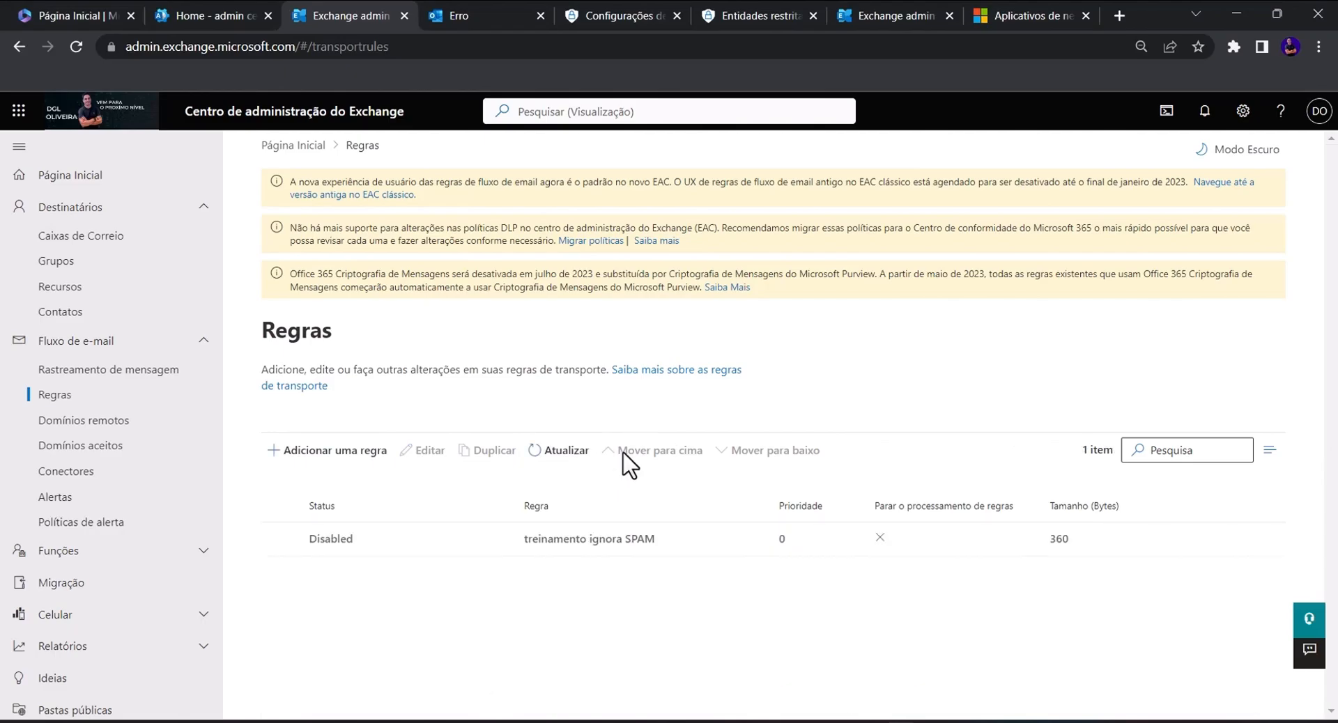
{"action": "left_click", "coordinate": [567, 453]}
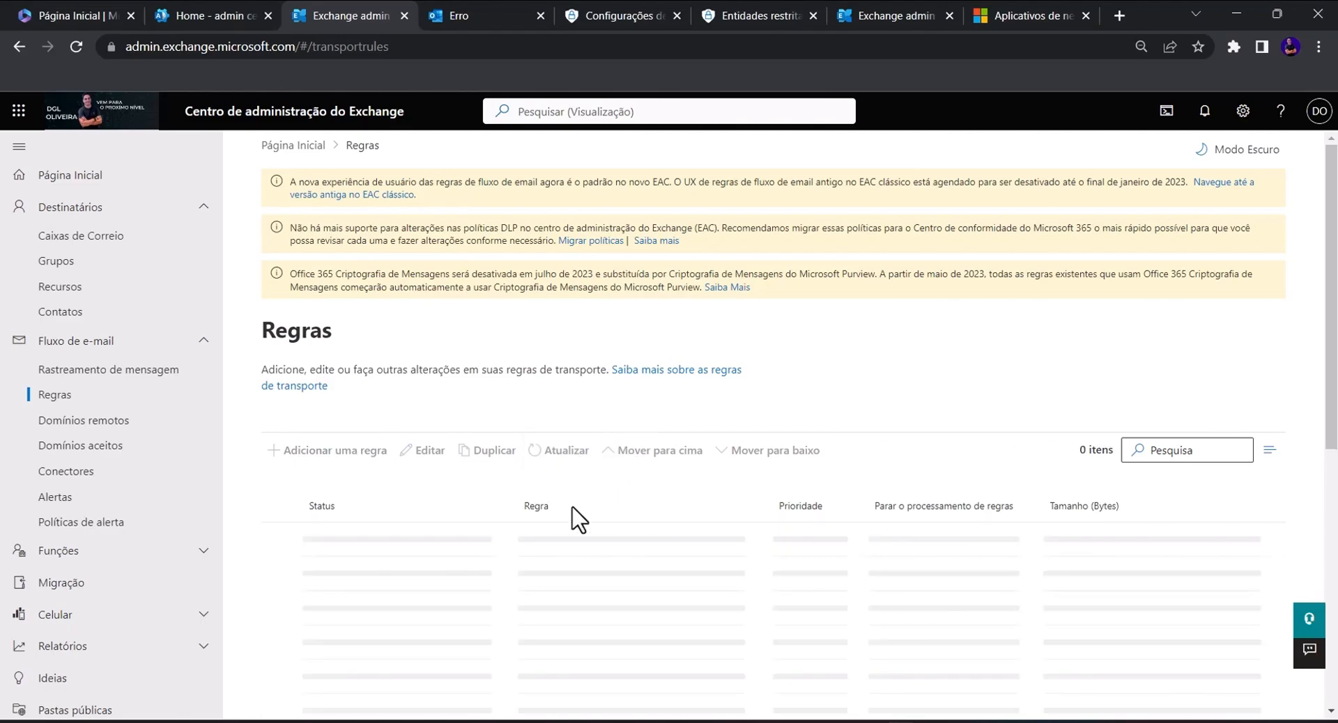
{"action": "left_click", "coordinate": [281, 540]}
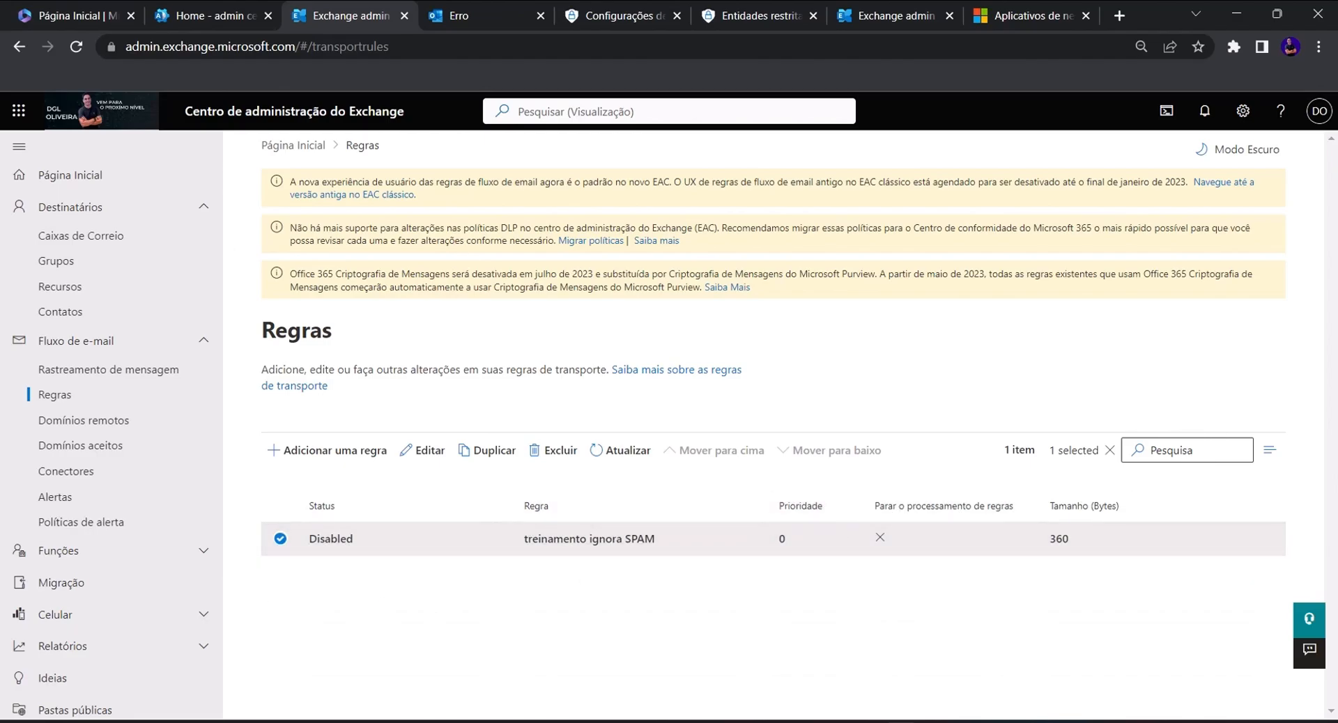
{"action": "left_click", "coordinate": [558, 455]}
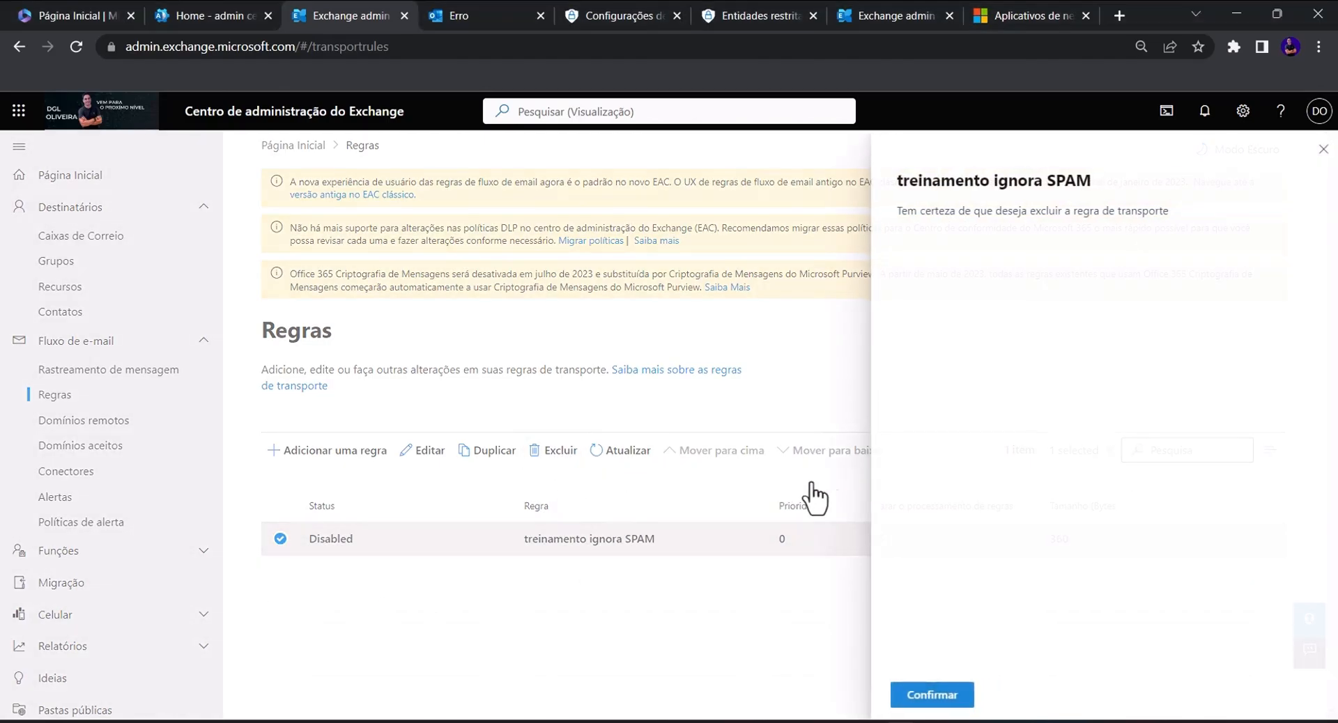
{"action": "left_click", "coordinate": [964, 693]}
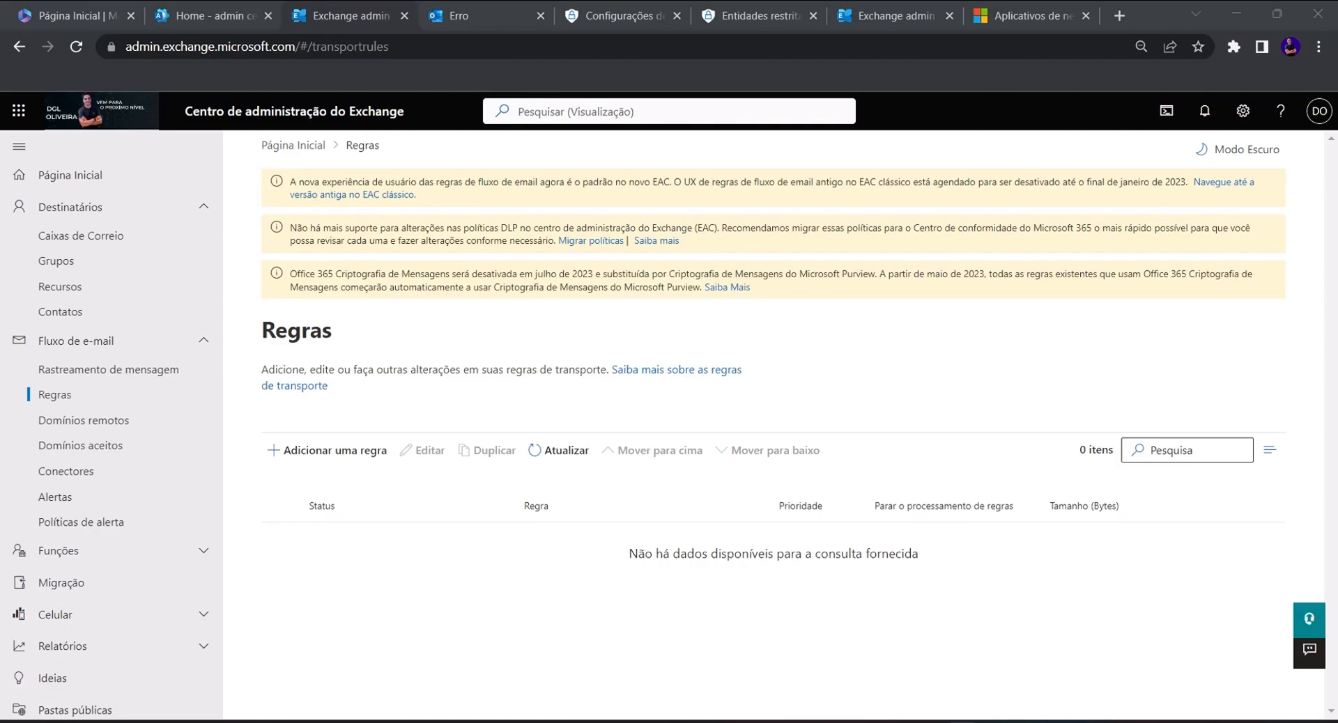
- Create a new blank transport rule and name it "Encaminhamento de e-mail"
{"action": "left_click", "coordinate": [363, 458]}
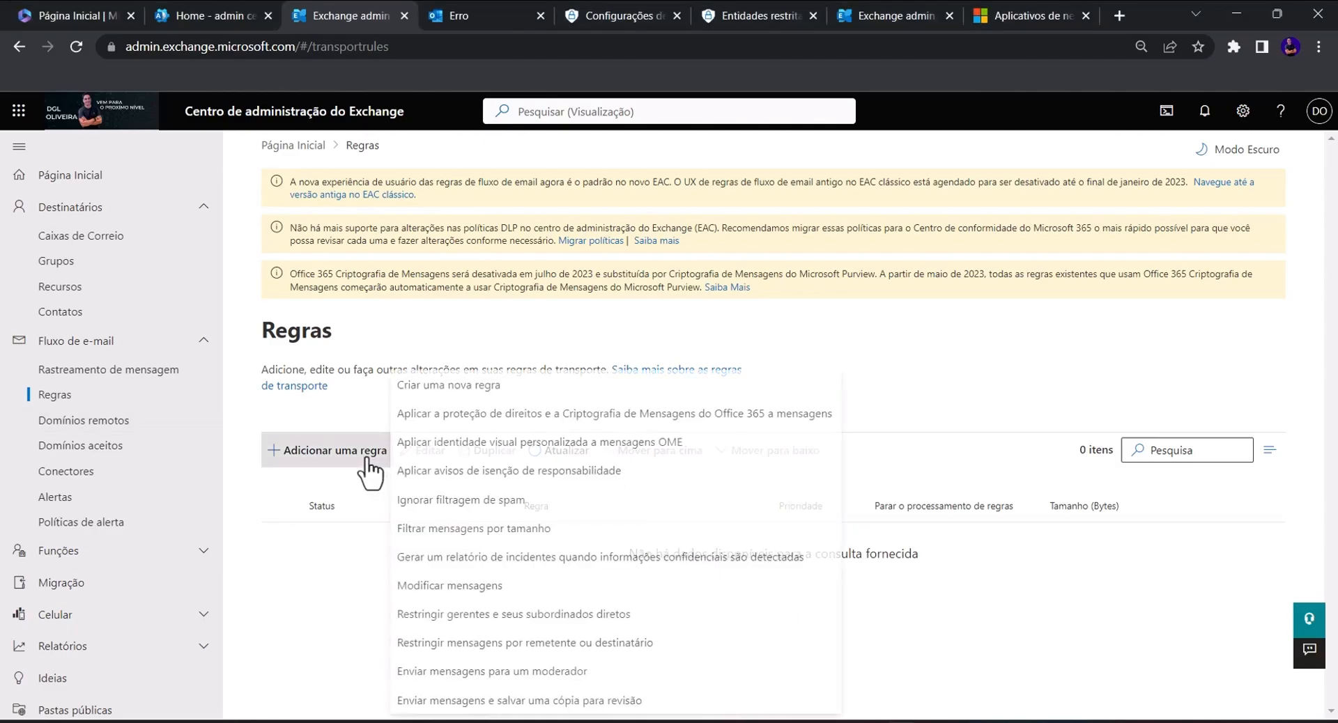
{"action": "left_click", "coordinate": [528, 390]}
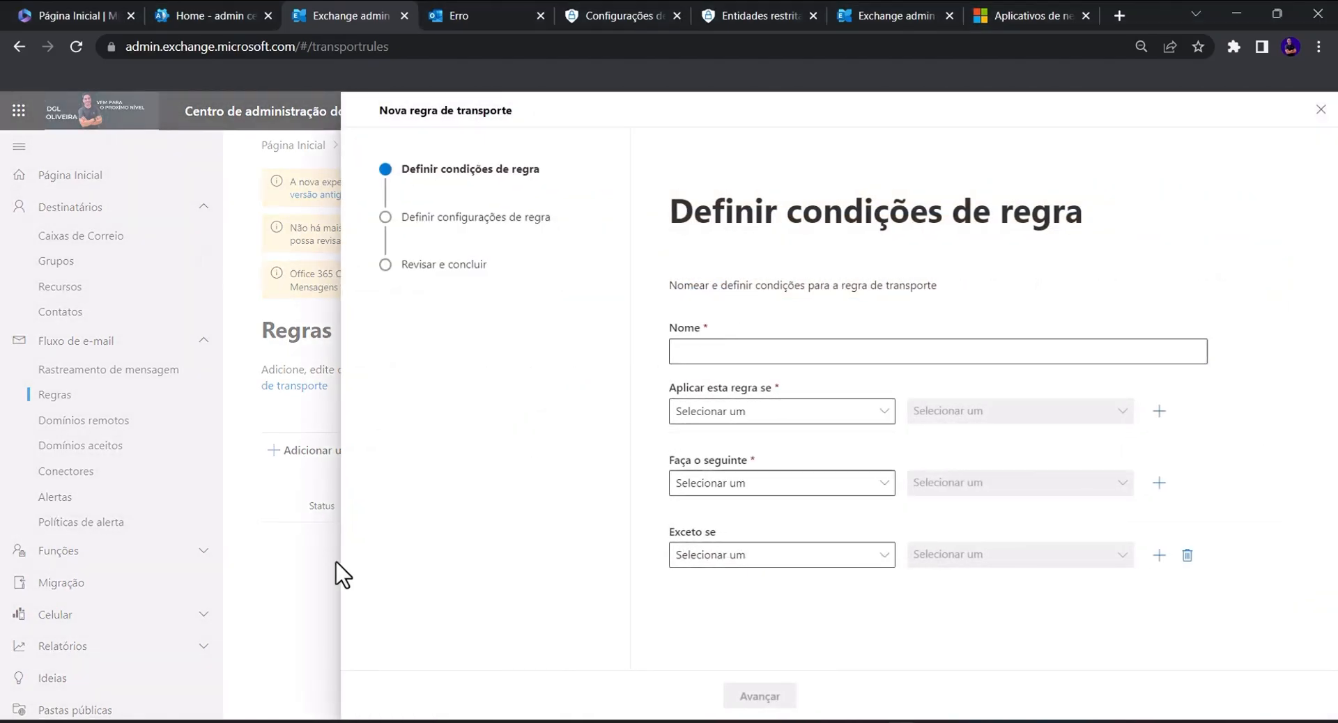
{"action": "left_click", "coordinate": [712, 357]}
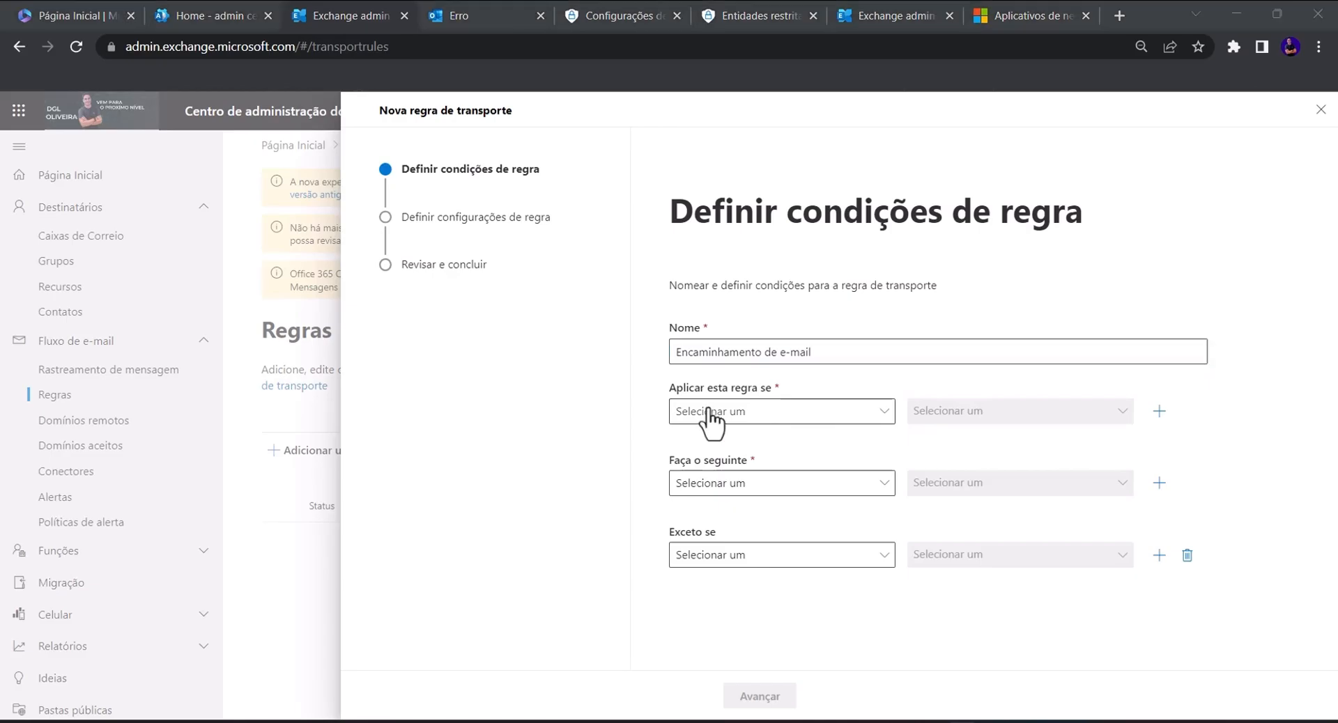
- Set the rule's condition to "O destinatário" "é esta pessoa" and save Aluno B as the matched recipient
{"action": "left_click", "coordinate": [826, 417]}
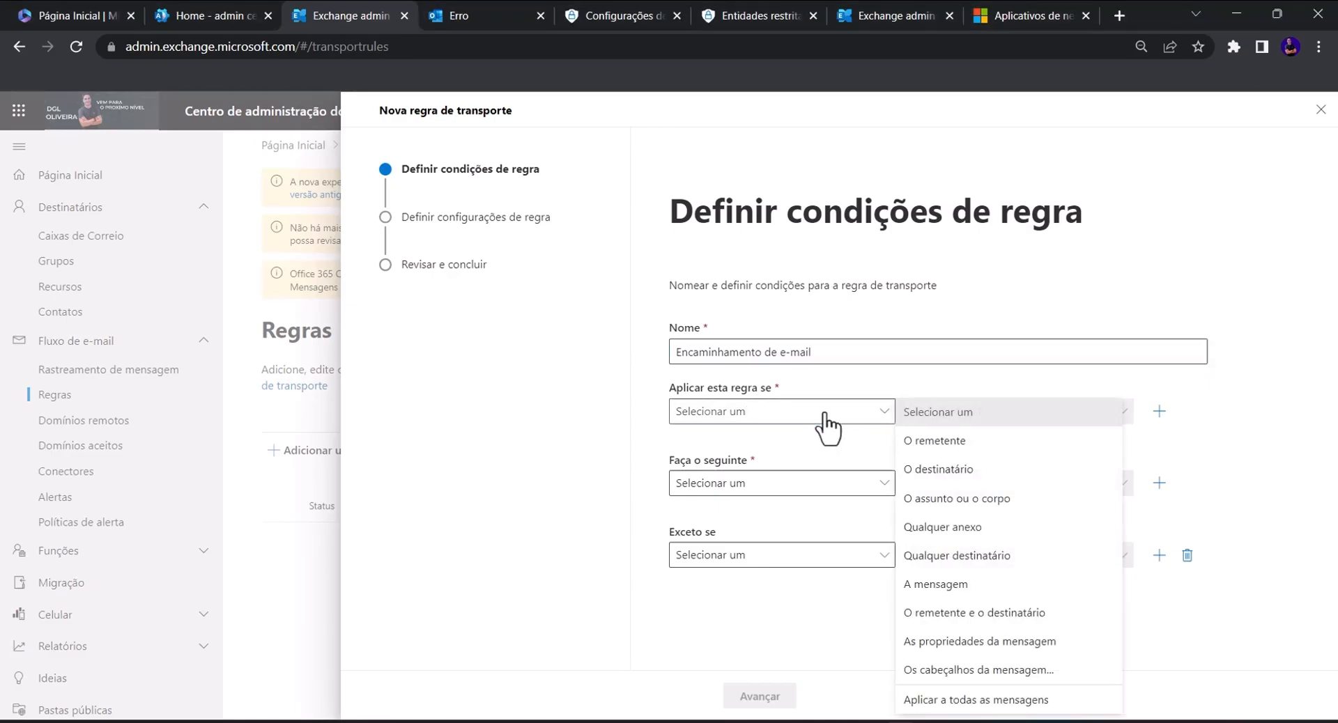
{"action": "left_click", "coordinate": [968, 469]}
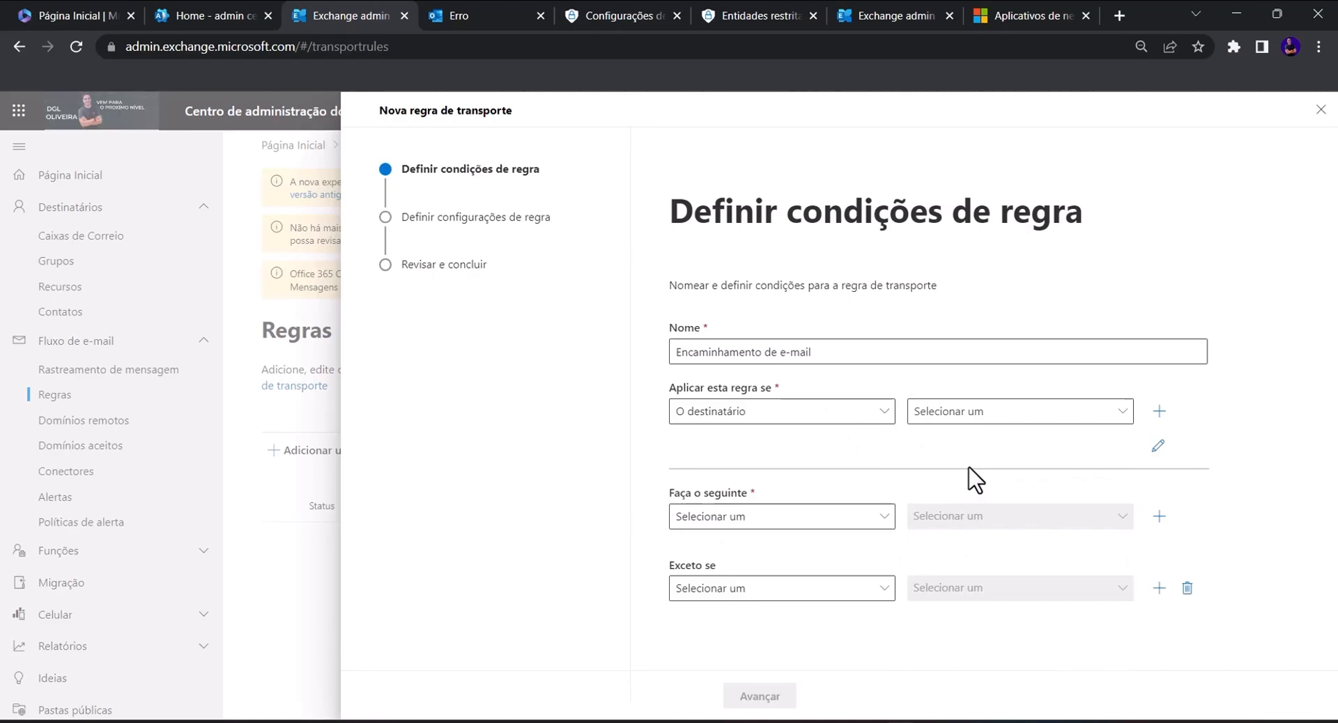
{"action": "left_click", "coordinate": [1004, 413]}
{"action": "left_click", "coordinate": [1003, 441]}
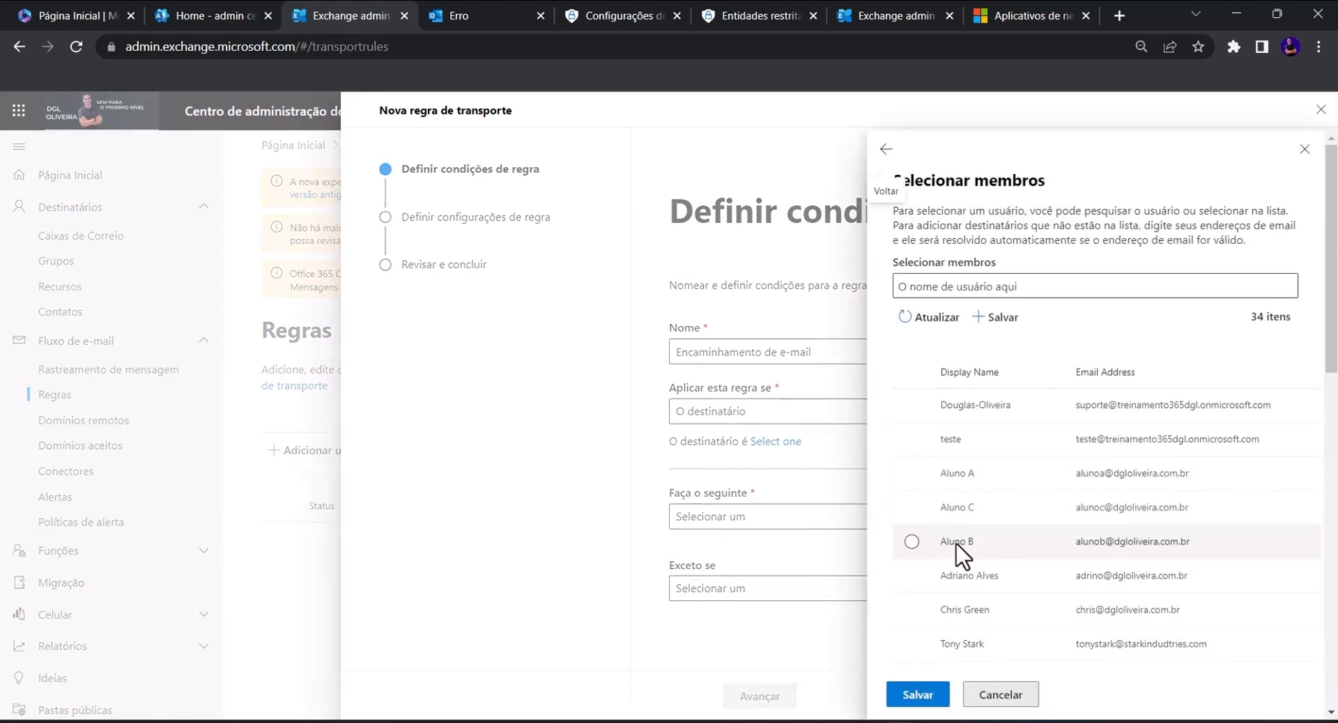
{"action": "left_click", "coordinate": [911, 542]}
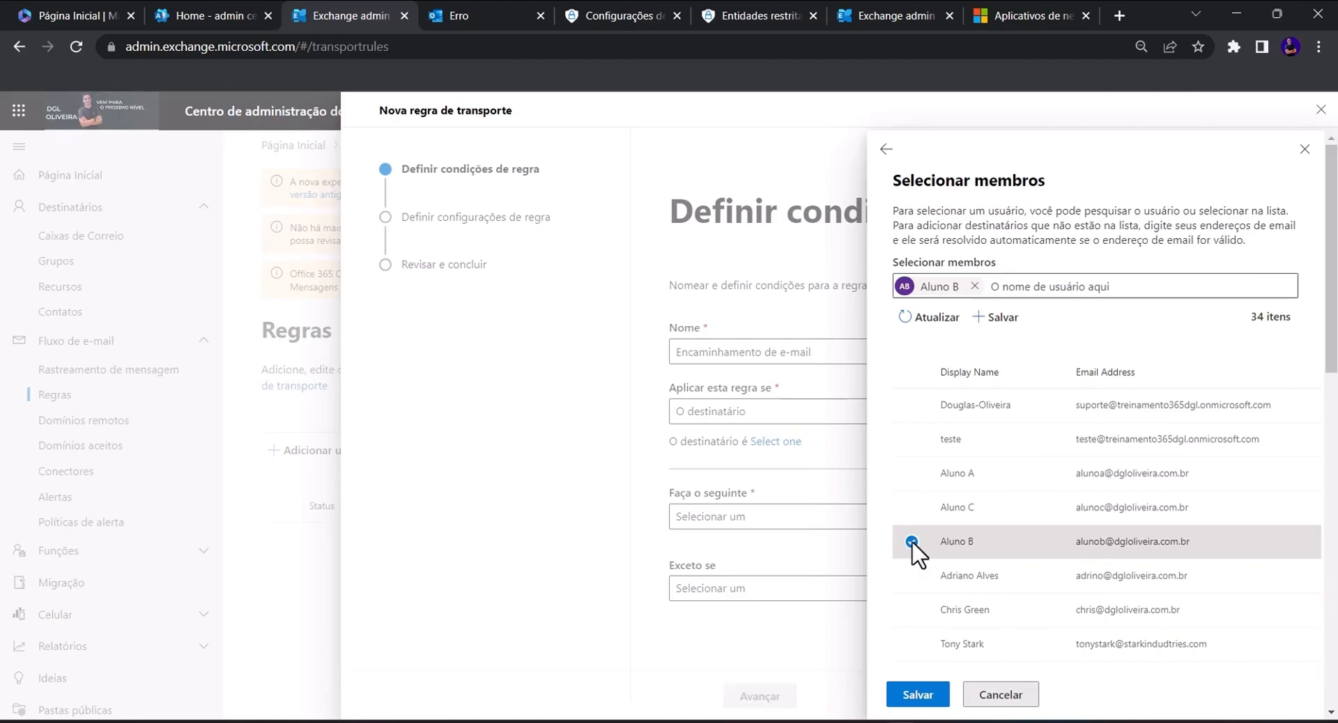
{"action": "left_click", "coordinate": [918, 695]}
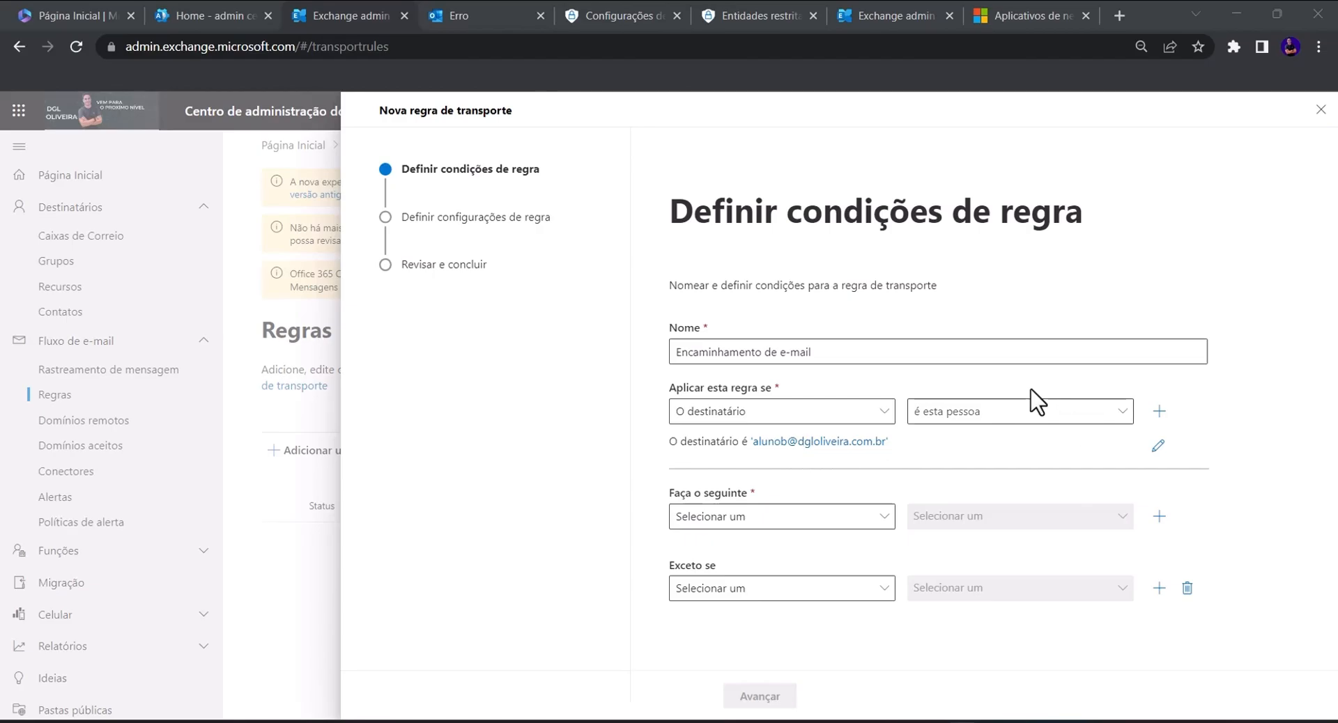
- Set the action to "Redirecionar a mensagem para" "estes destinatários", find the target recipient by first name and save the first suggested account
{"action": "left_click", "coordinate": [821, 517]}
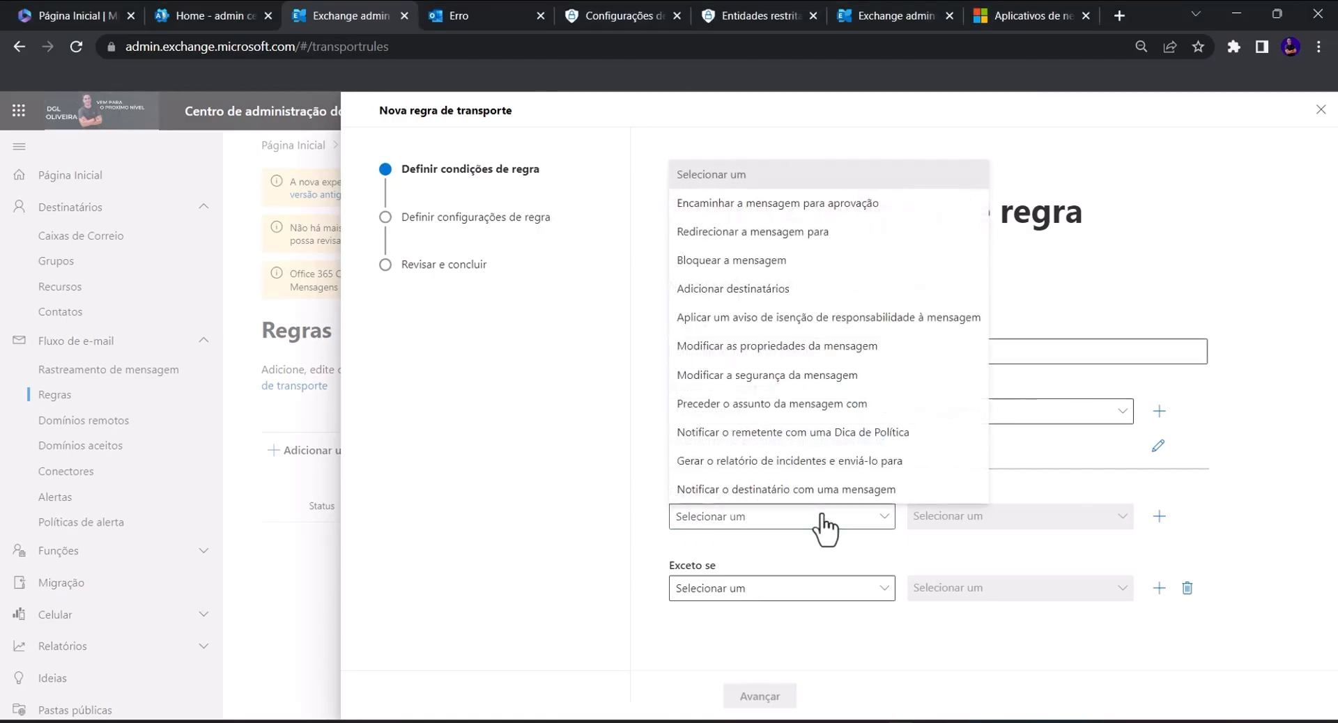
{"action": "left_click", "coordinate": [822, 232]}
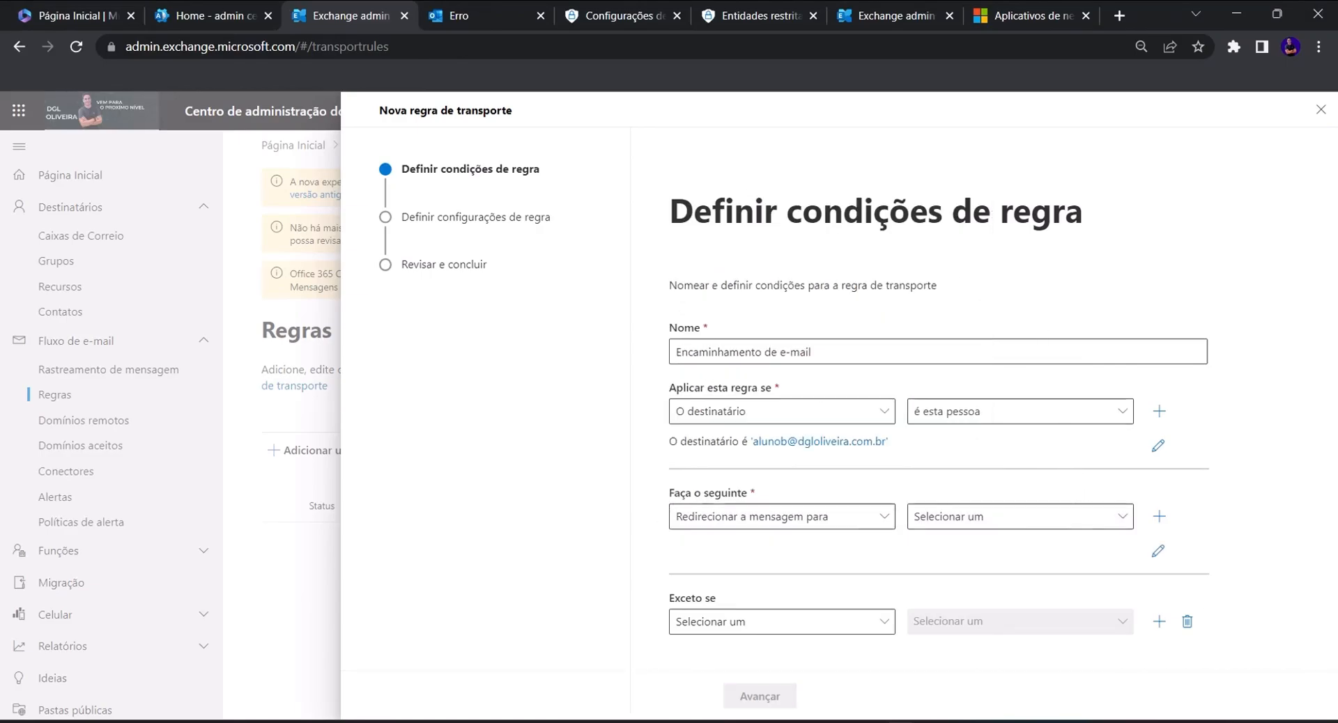
{"action": "left_click", "coordinate": [1030, 517]}
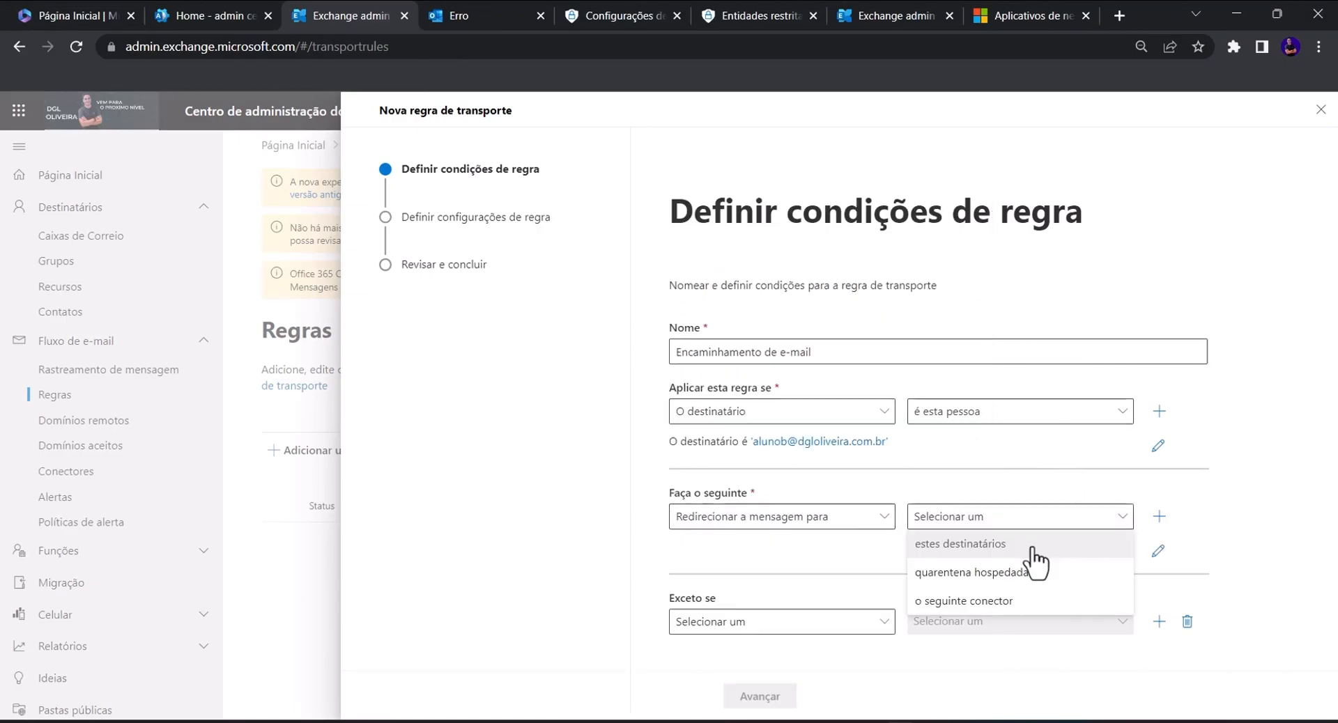
{"action": "left_click", "coordinate": [1031, 551]}
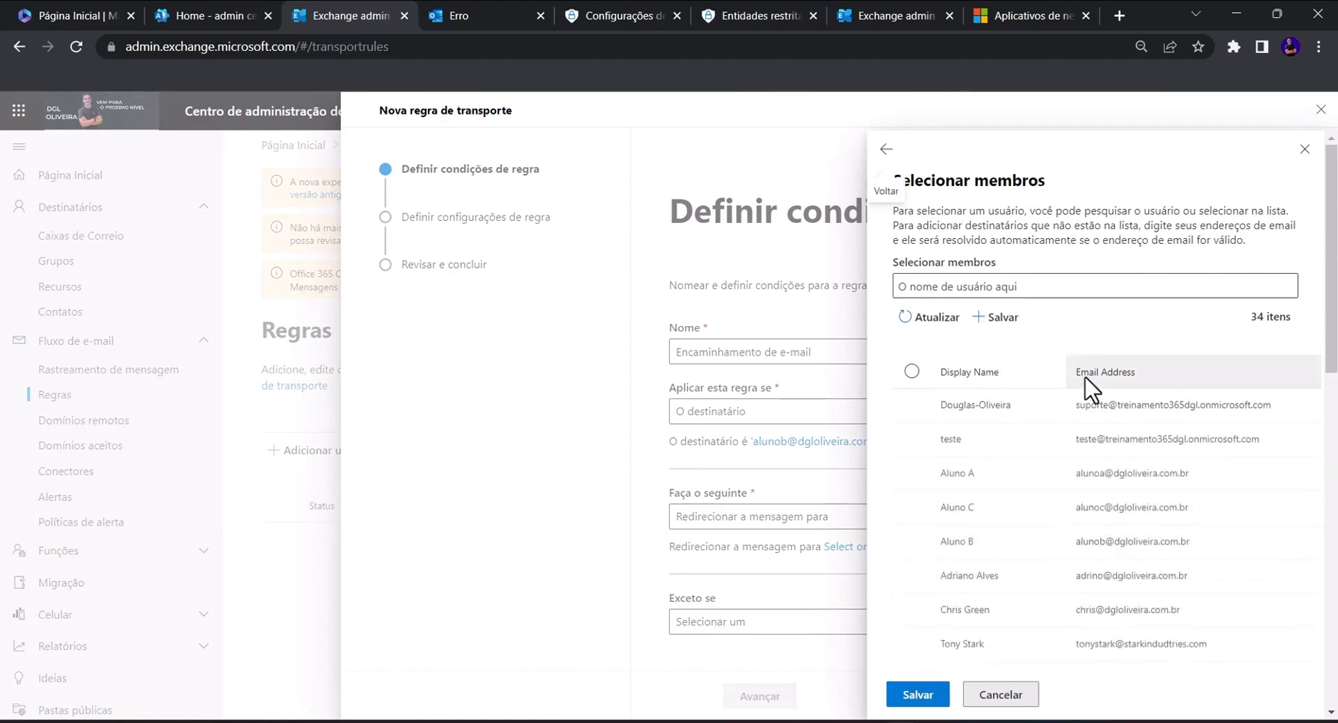
{"action": "left_click", "coordinate": [975, 286]}
{"action": "type", "text": "bruce"}
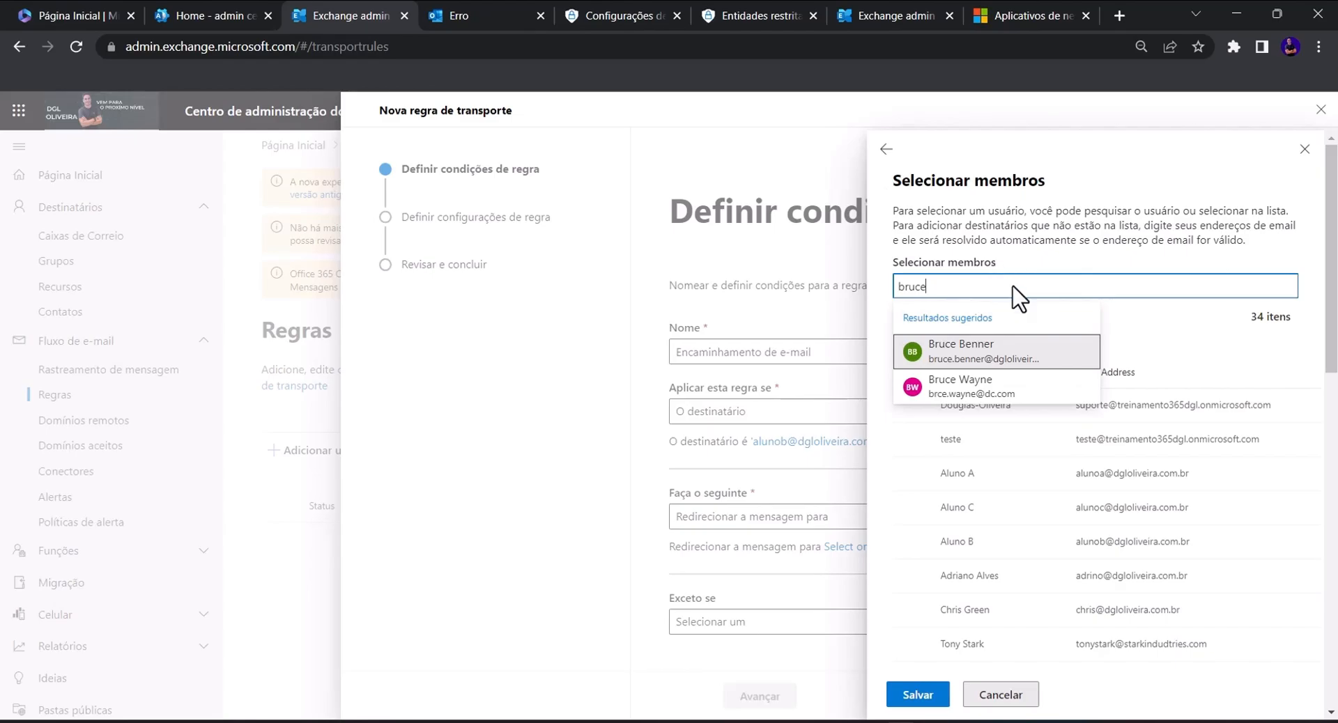
{"action": "left_click", "coordinate": [937, 355]}
{"action": "left_click", "coordinate": [912, 697]}
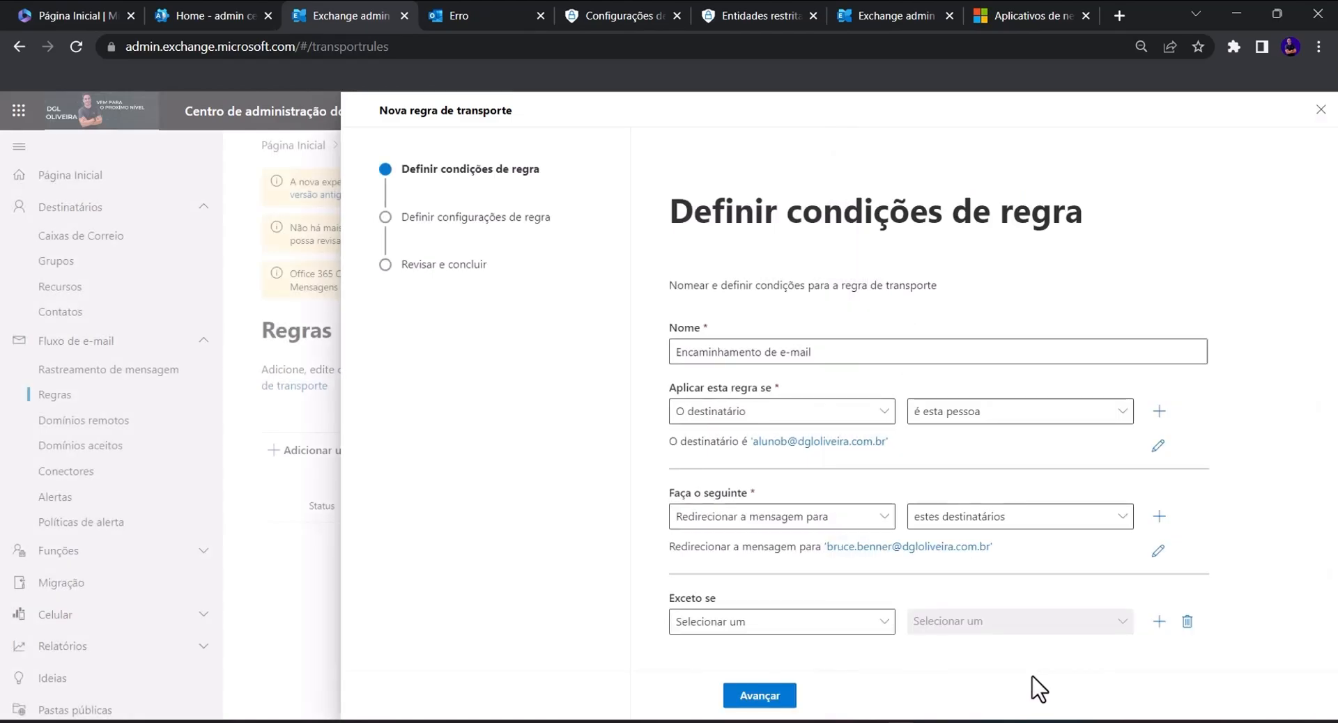
- Try adding a second action that redirects the message through "o seguinte conector", and remove that action
{"action": "left_click", "coordinate": [1160, 517]}
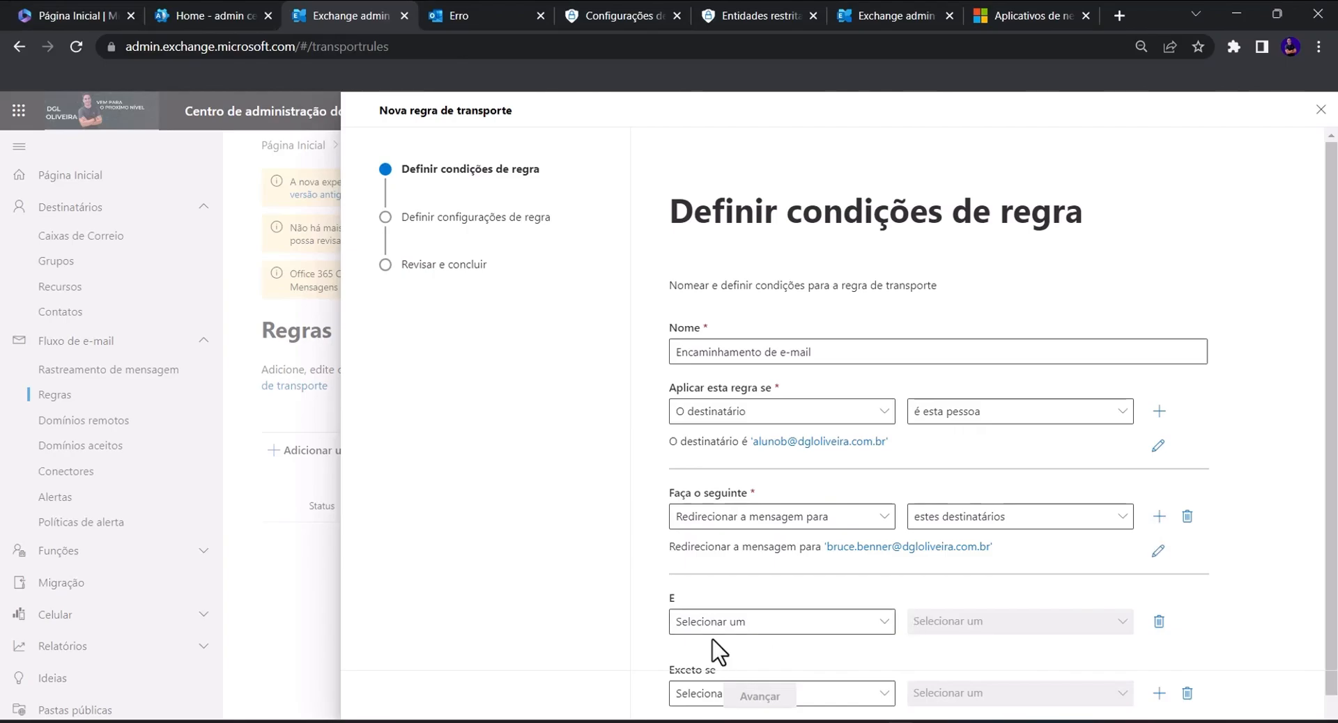
{"action": "left_click", "coordinate": [720, 624]}
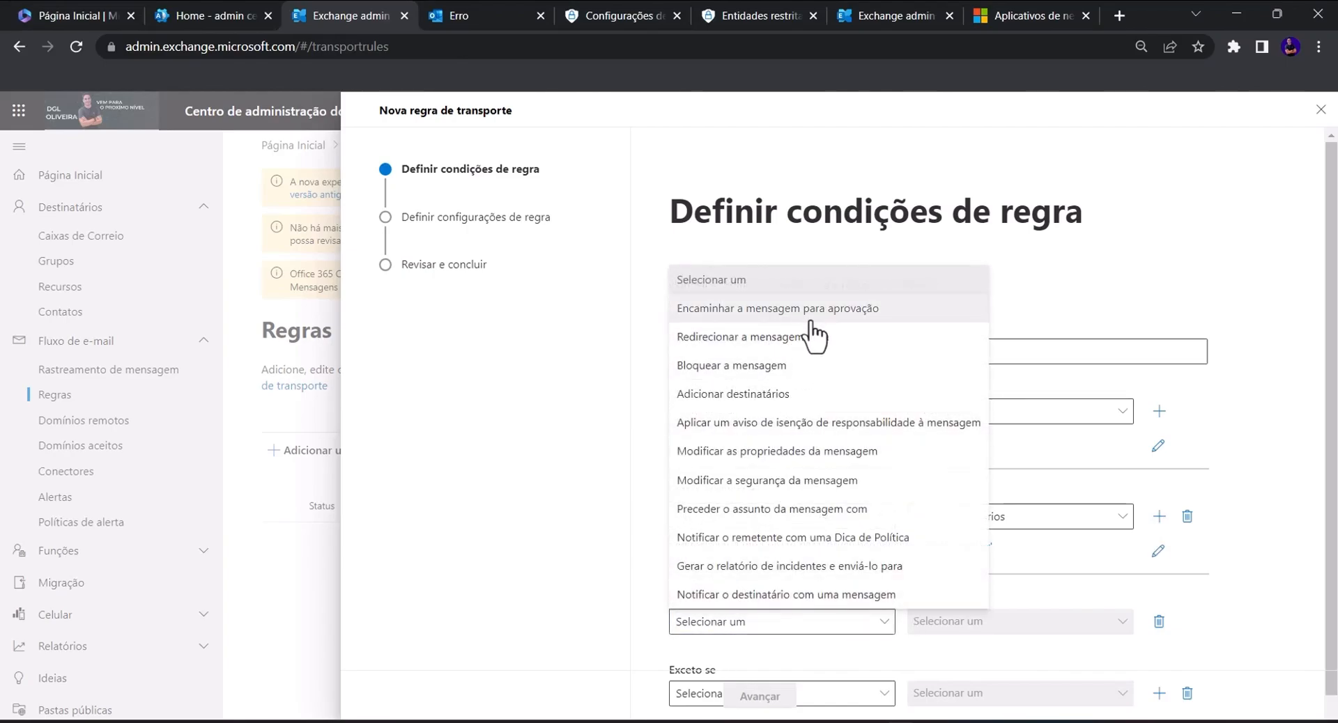
{"action": "left_click", "coordinate": [820, 341]}
{"action": "left_click", "coordinate": [1049, 624]}
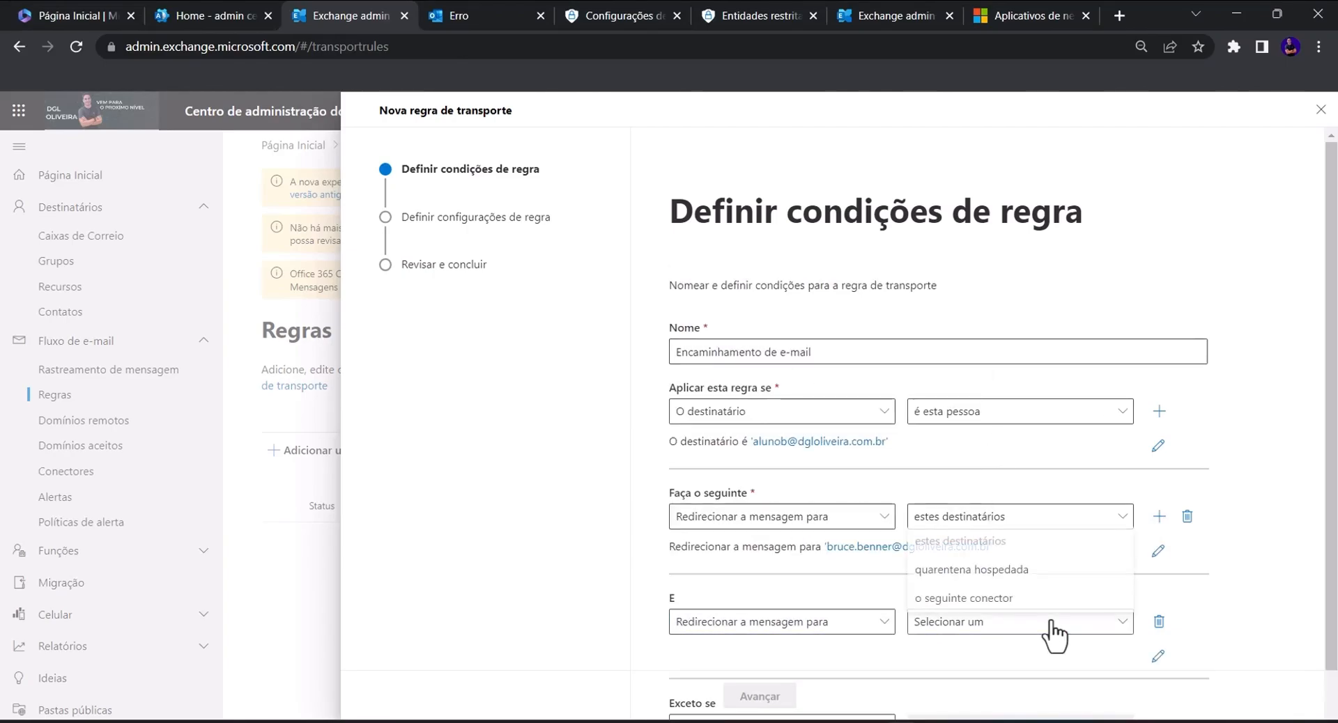
{"action": "left_click", "coordinate": [1025, 594]}
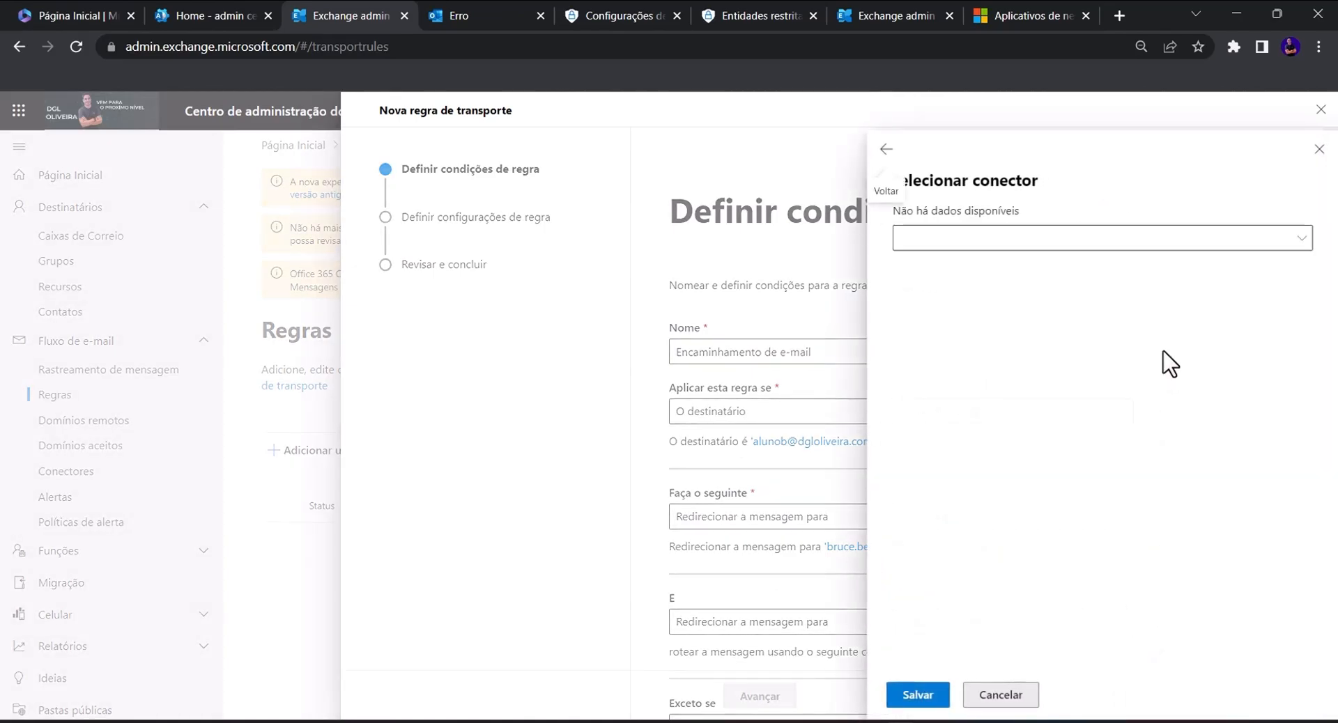
{"action": "left_click", "coordinate": [1024, 245]}
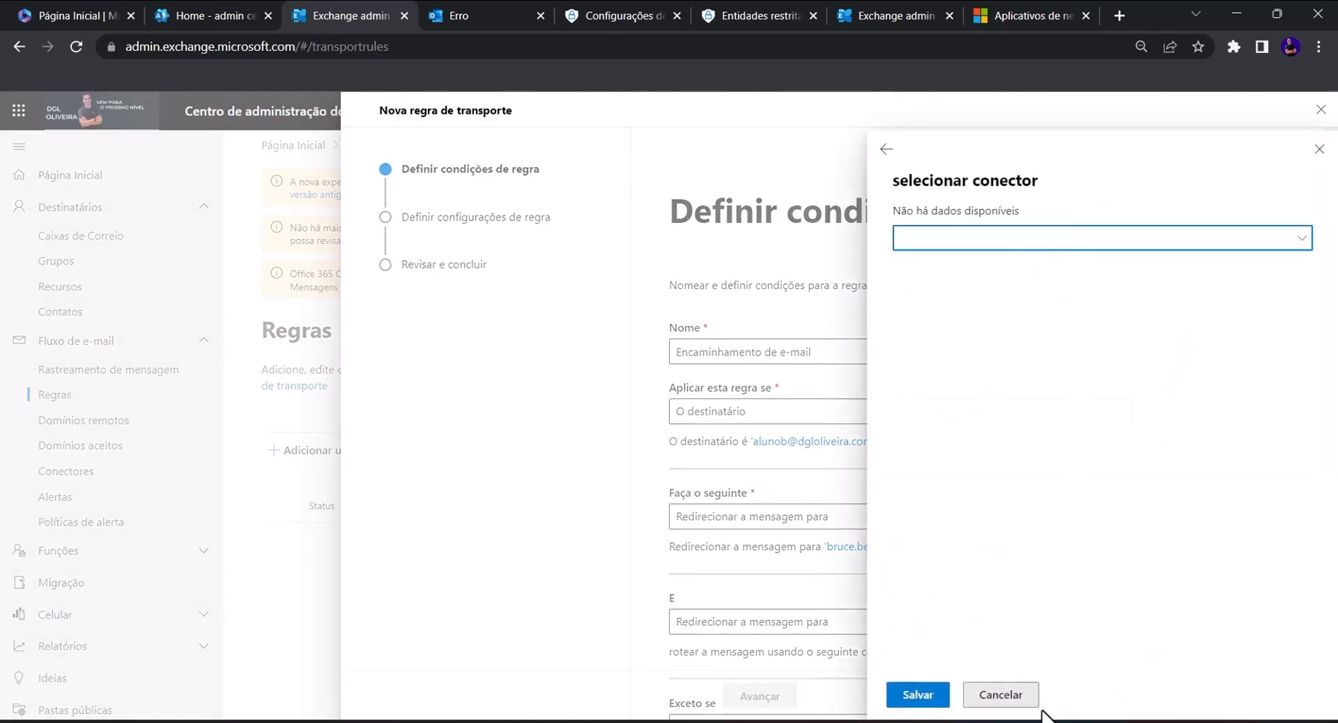
{"action": "left_click", "coordinate": [1319, 149]}
{"action": "left_click", "coordinate": [1005, 634]}
{"action": "left_click", "coordinate": [1206, 621]}
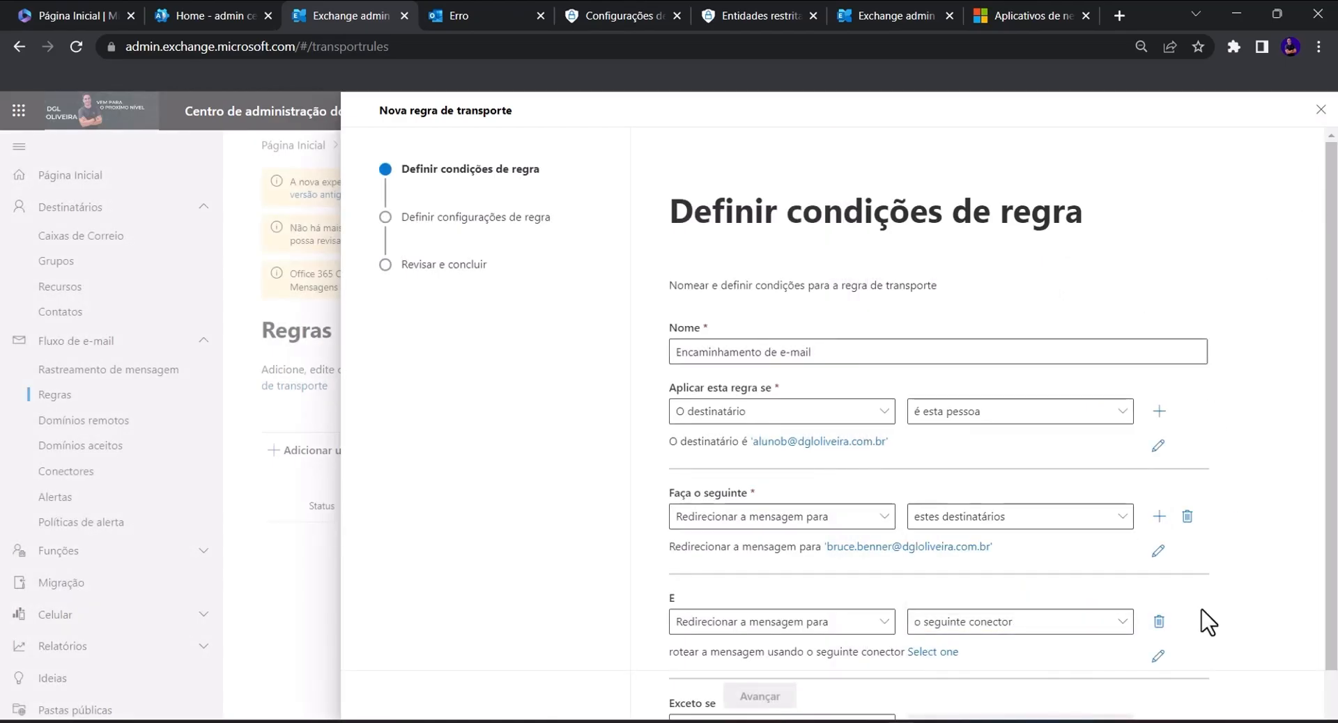
{"action": "left_click", "coordinate": [1159, 622]}
- Look over the exception choices, leave the exception unset and advance to the rule settings stage
{"action": "left_click", "coordinate": [819, 627]}
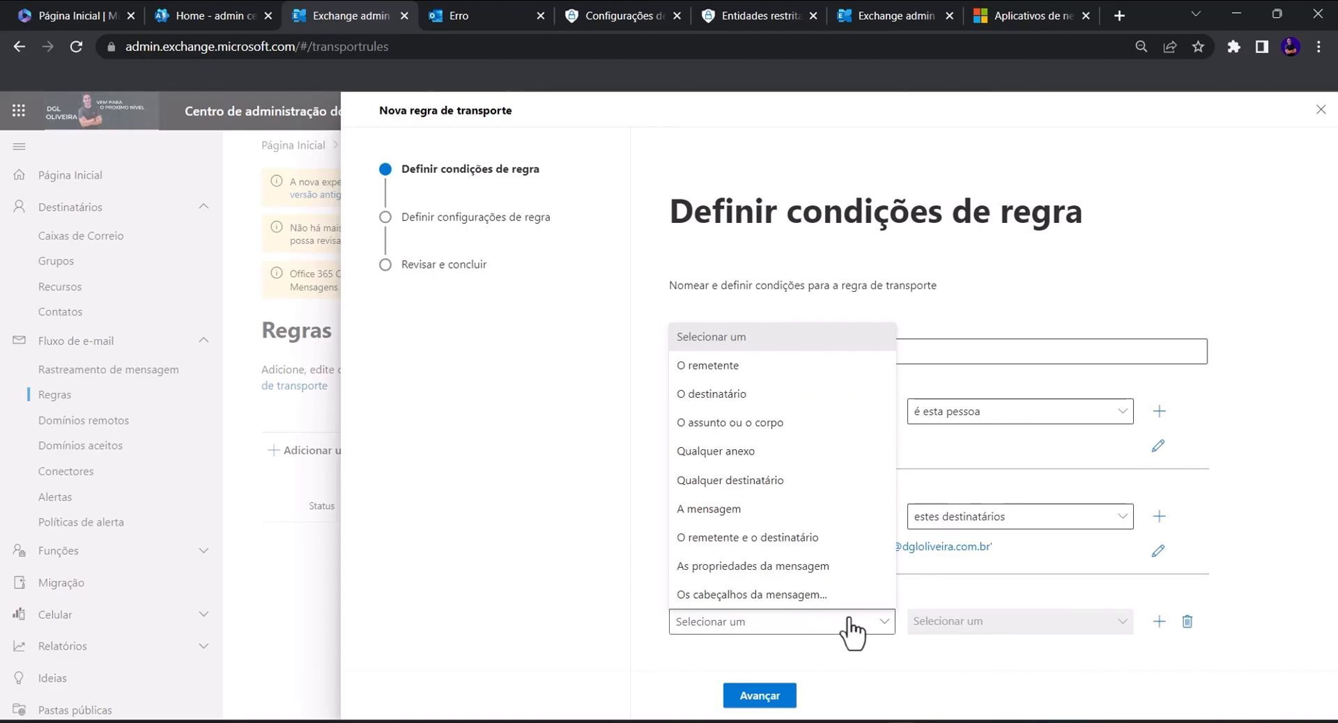
{"action": "left_click", "coordinate": [906, 679]}
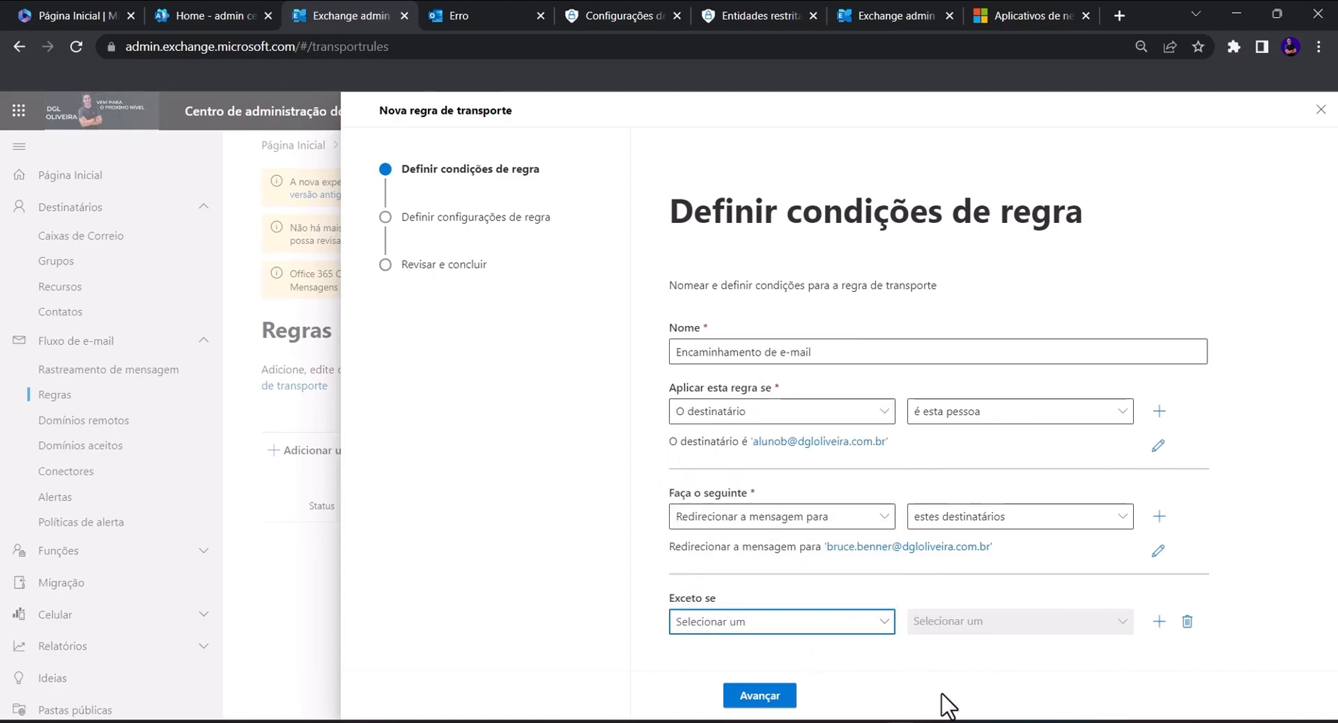
{"action": "left_click", "coordinate": [772, 693]}
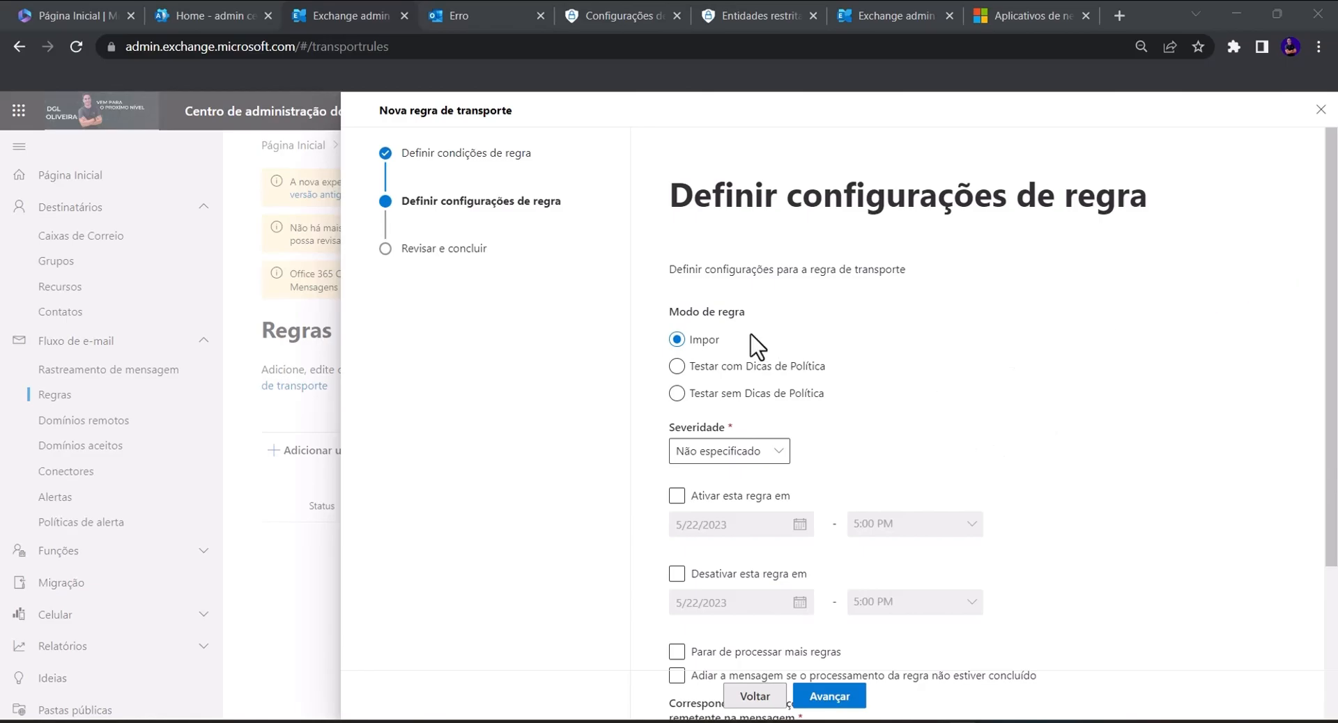
- Check the severity options and remaining settings, keep the defaults and advance to review the rule summary
{"action": "left_click", "coordinate": [767, 452]}
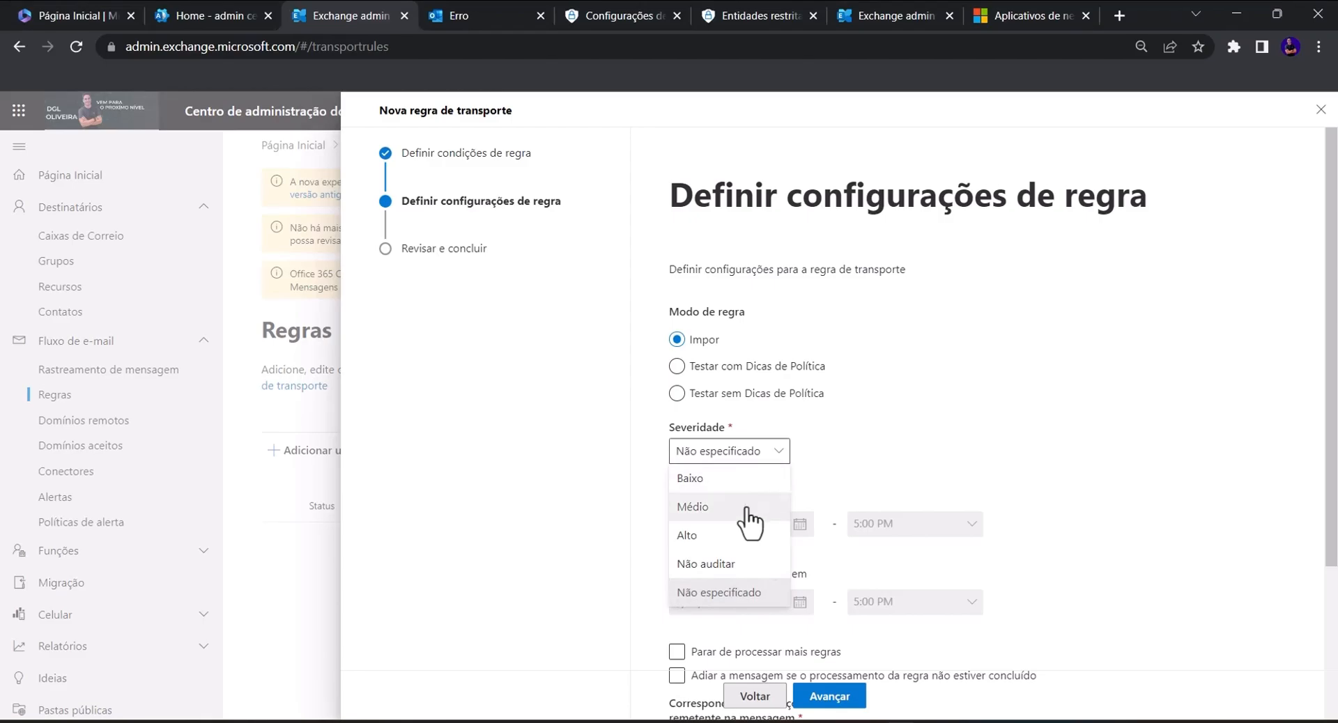
{"action": "left_click", "coordinate": [972, 420]}
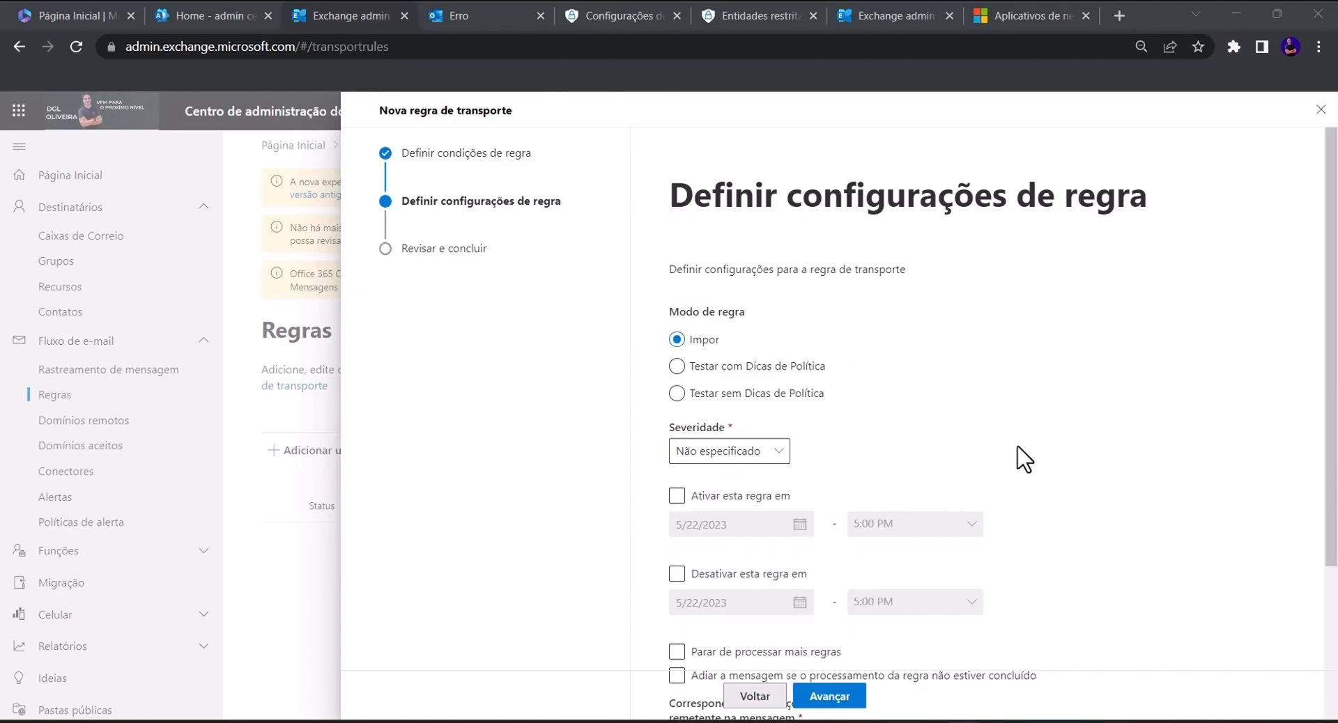
{"action": "scroll", "coordinate": [1024, 458], "scroll_direction": "down", "scroll_amount": 3}
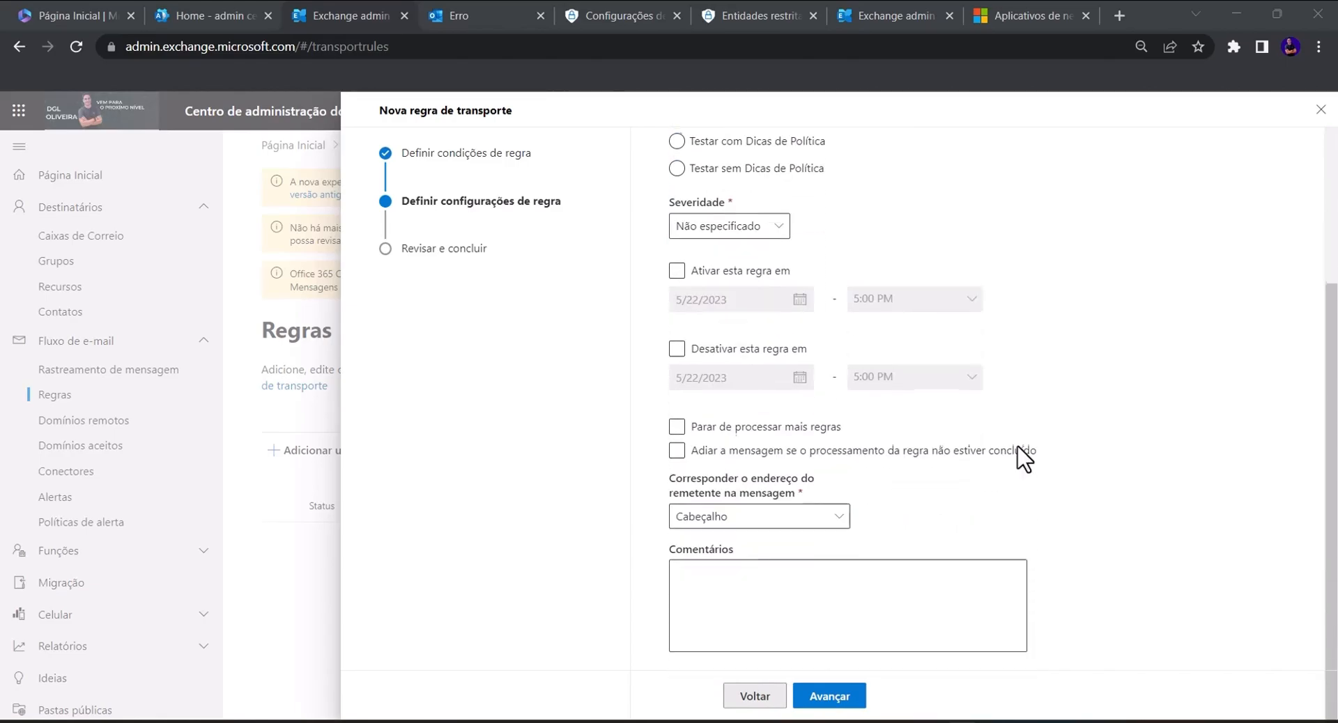
{"action": "left_click", "coordinate": [833, 702]}
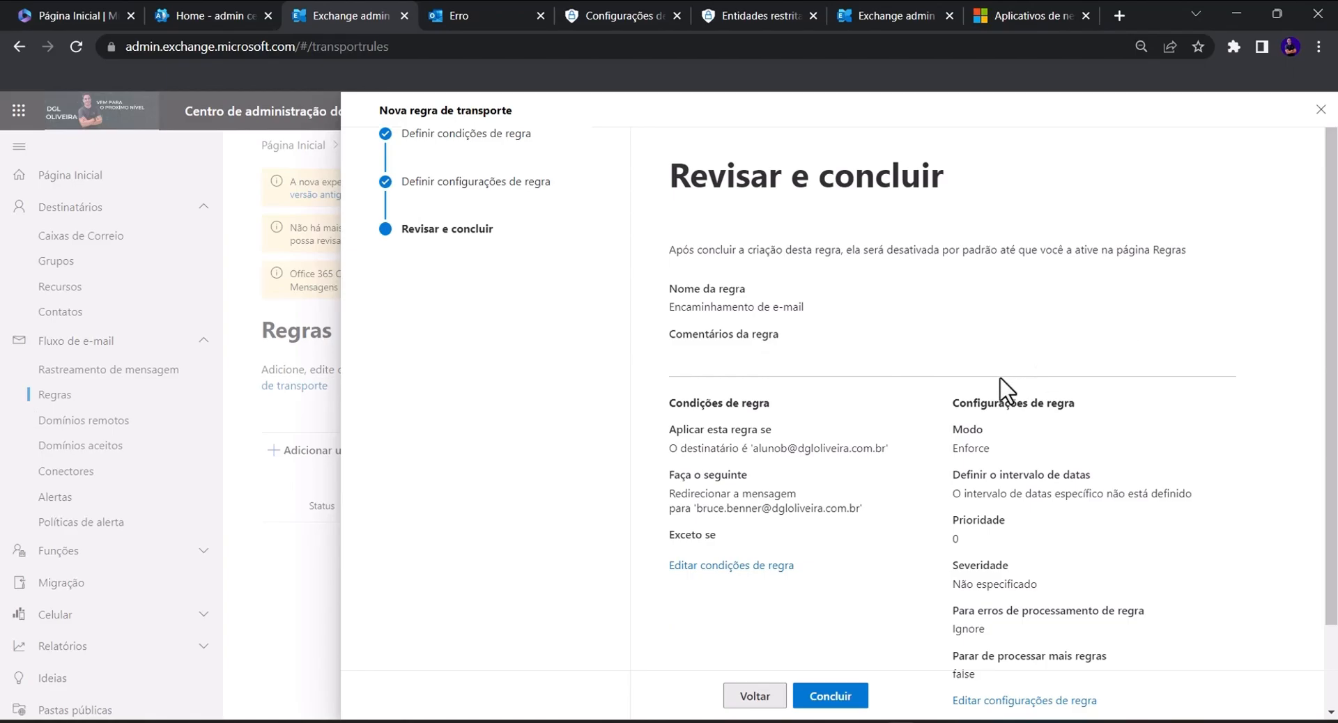
{"action": "scroll", "coordinate": [934, 390], "scroll_direction": "down", "scroll_amount": 1}
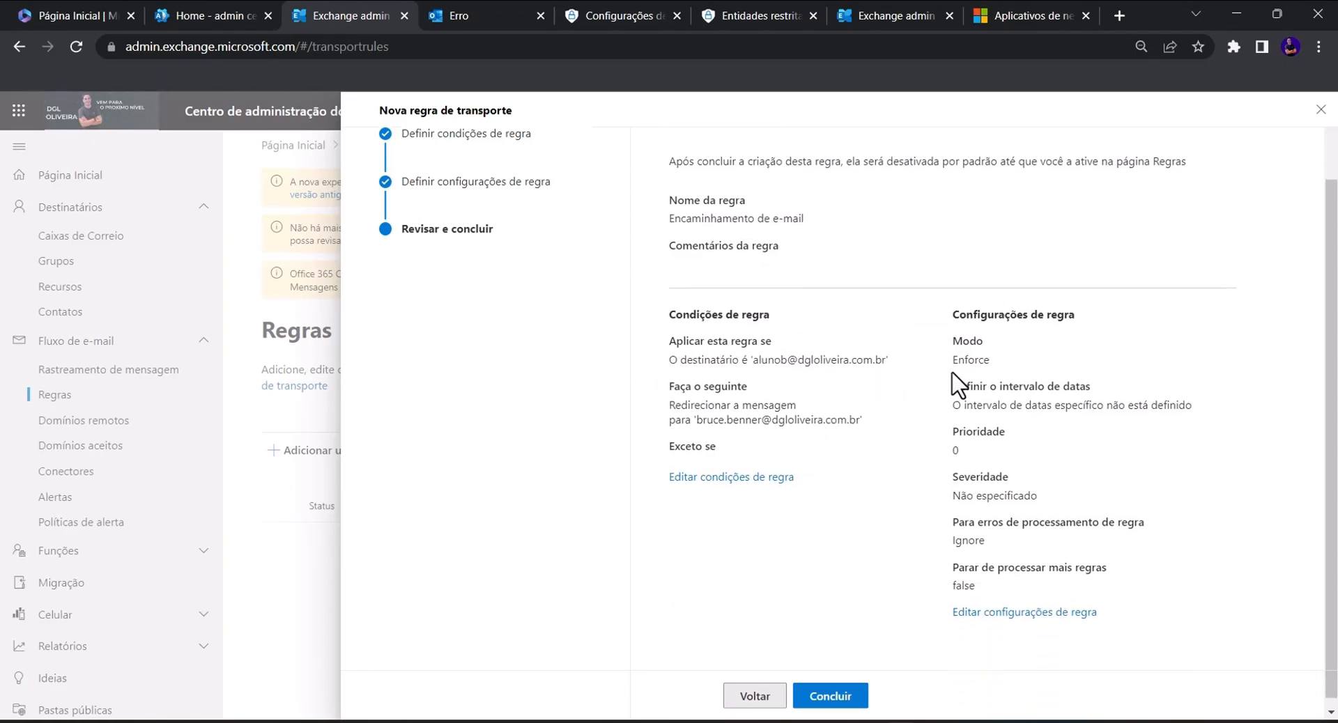
{"action": "scroll", "coordinate": [983, 393], "scroll_direction": "down", "scroll_amount": 1}
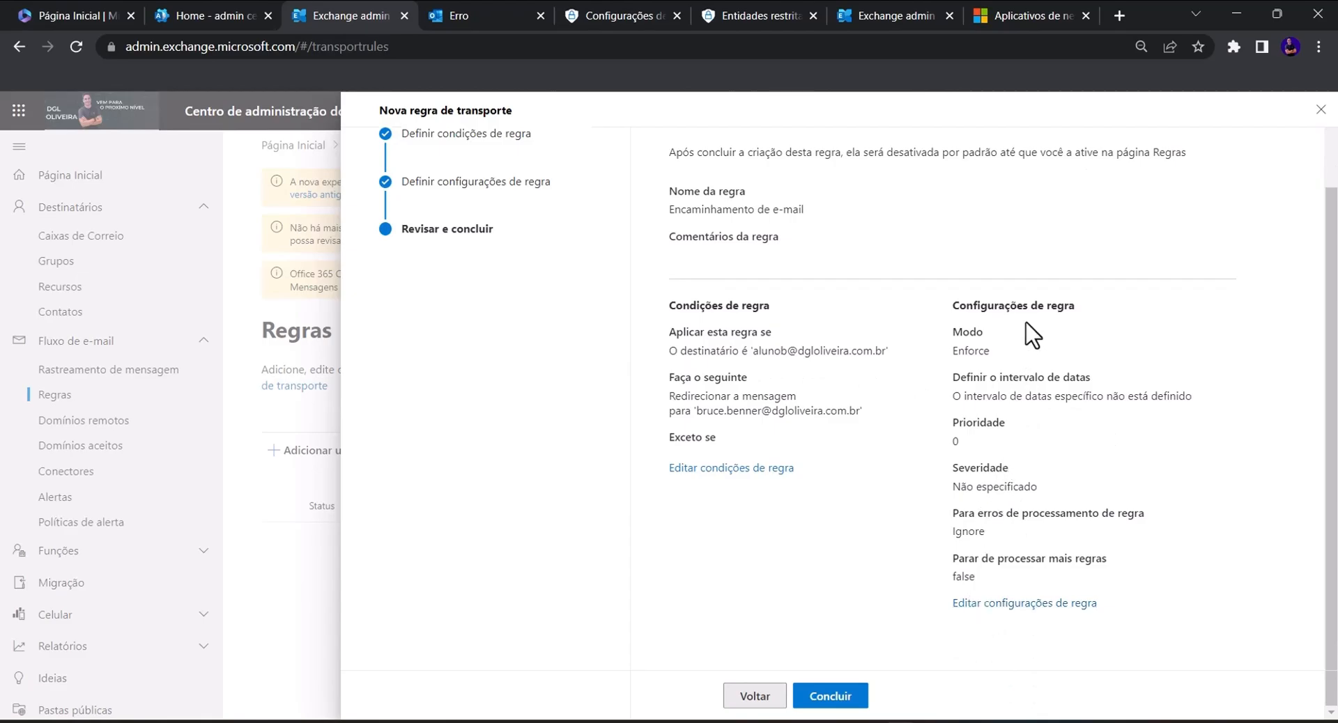